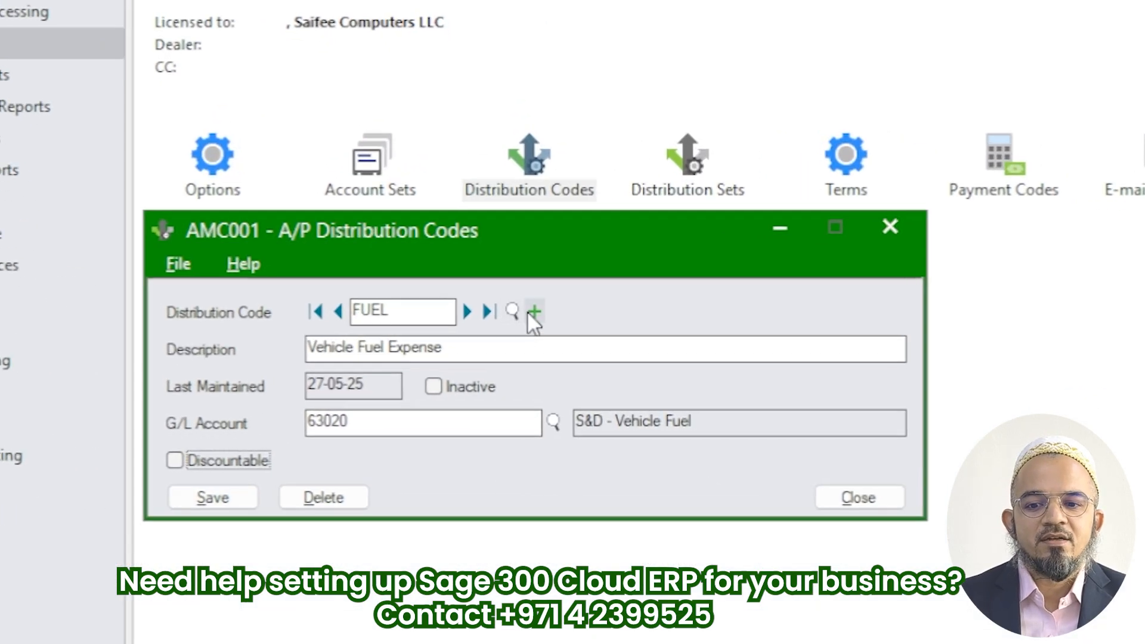
# Start a new distribution code STAT with the description Stationery Expense, discarding the unsaved changes to FUEL
pyautogui.click(533, 311)
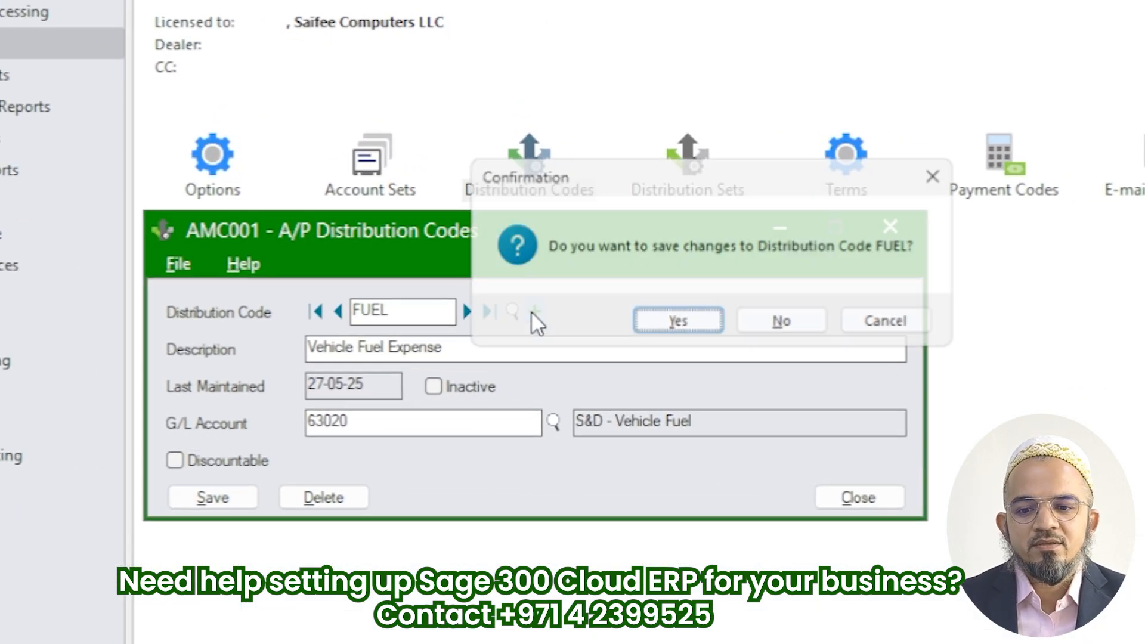
pyautogui.click(778, 328)
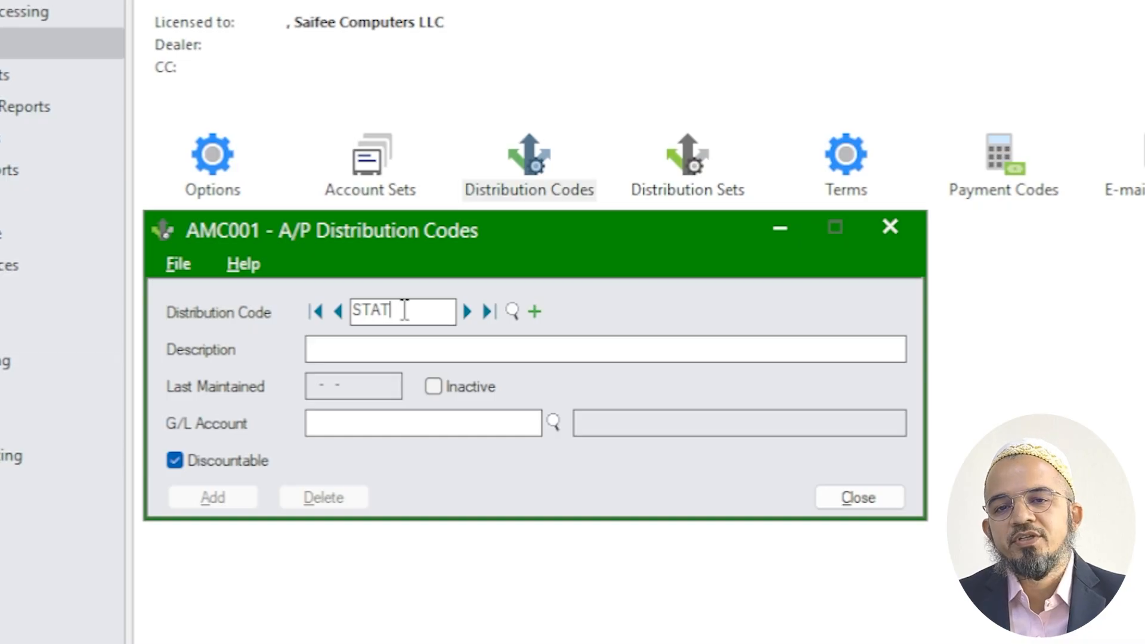
pyautogui.press('Tab')
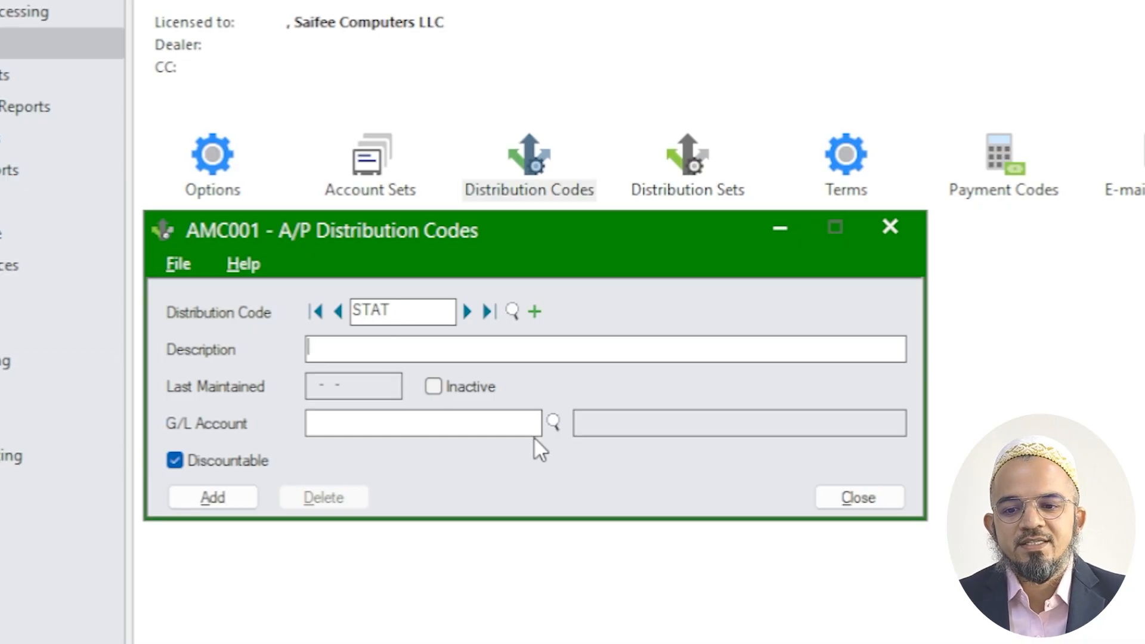
pyautogui.write('Stationery Expense')
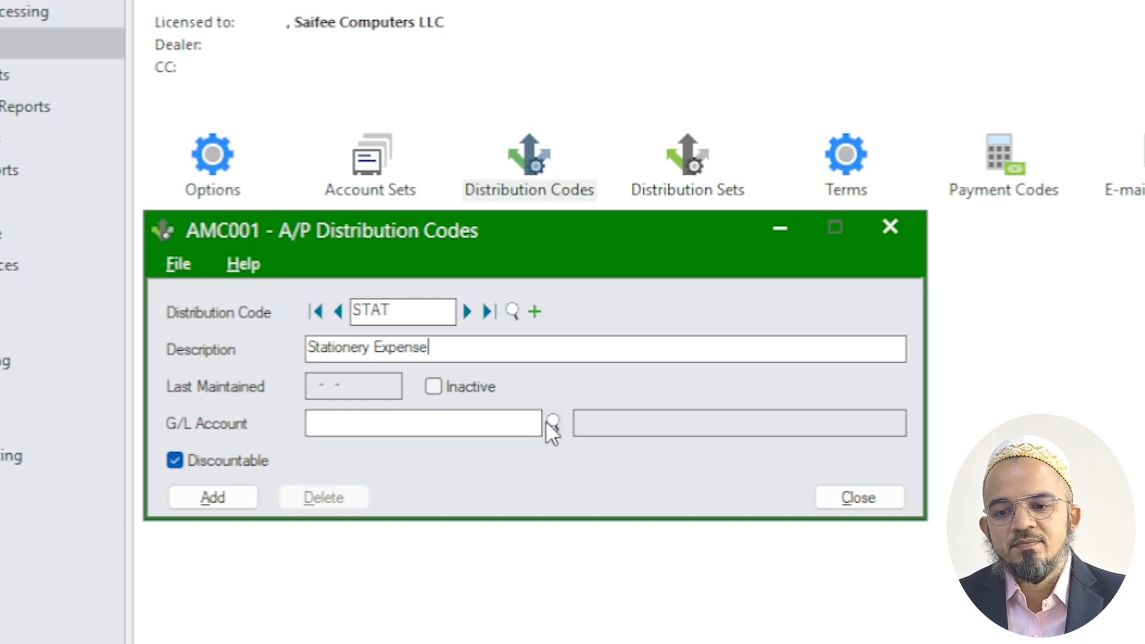
pyautogui.press('Tab')
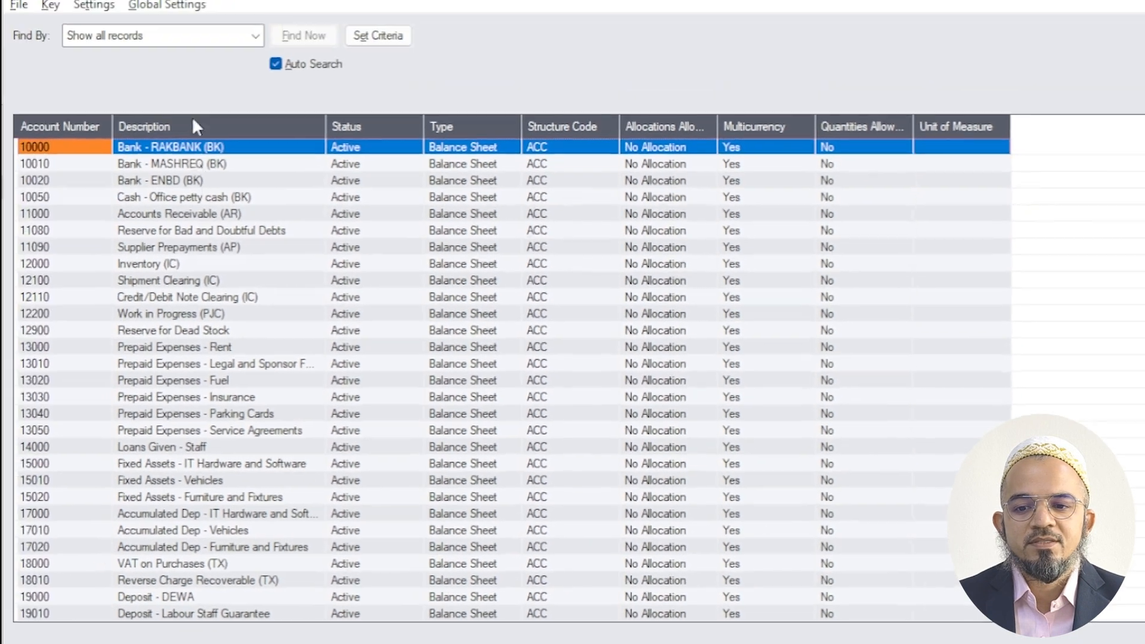
# Find the G/L account whose description contains "station" and assign G&A Exp - Printing and Stationery to the STAT code
pyautogui.click(165, 41)
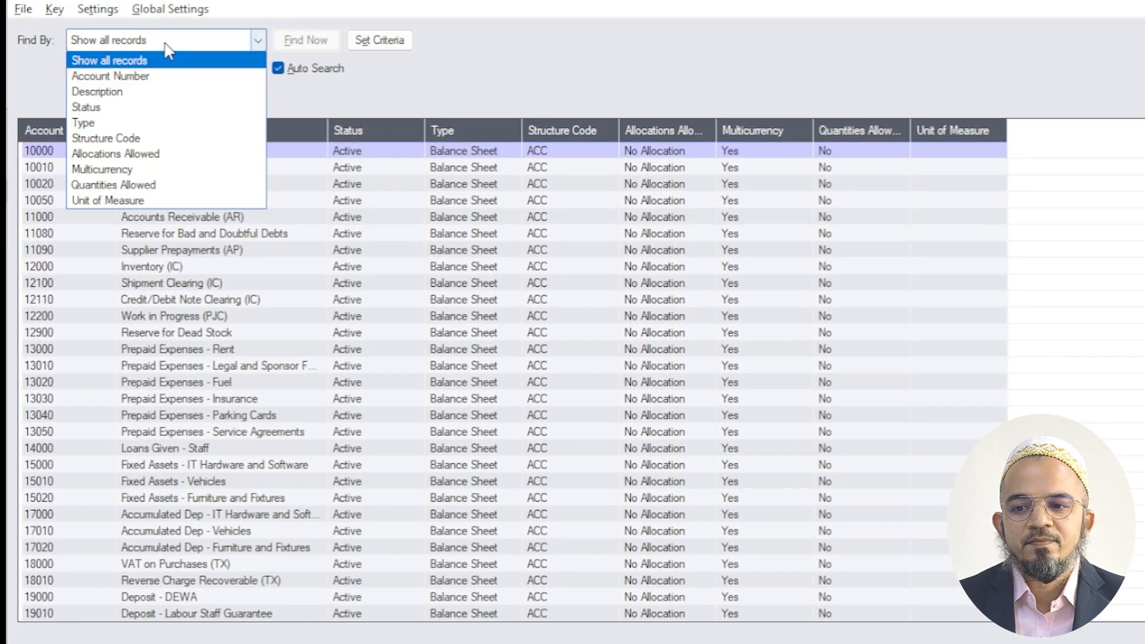
pyautogui.click(138, 91)
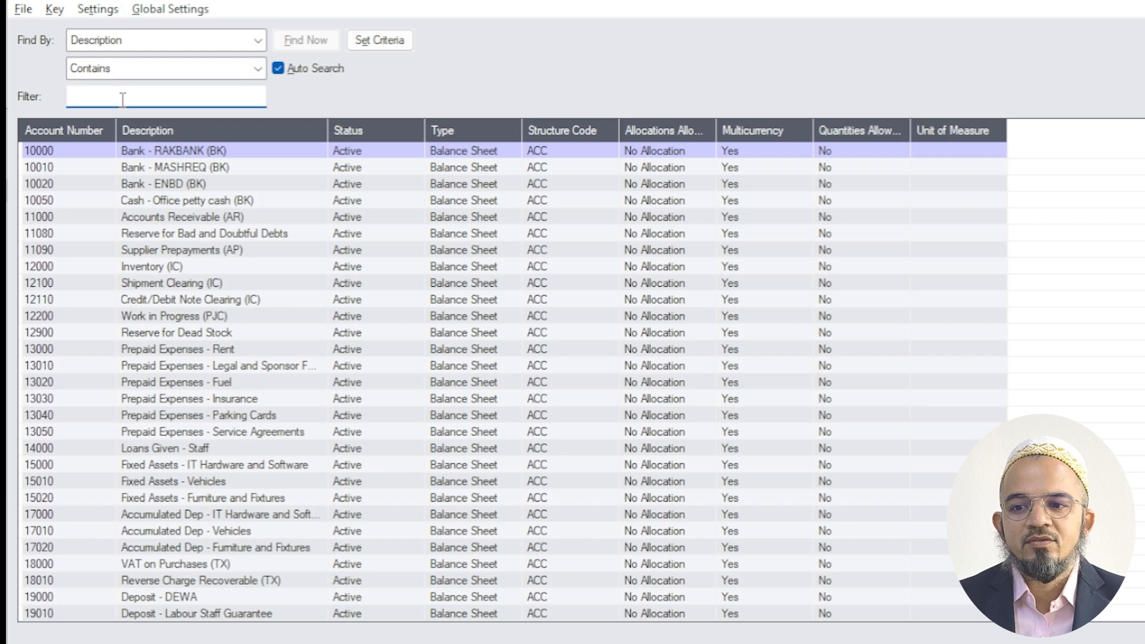
pyautogui.write('stat')
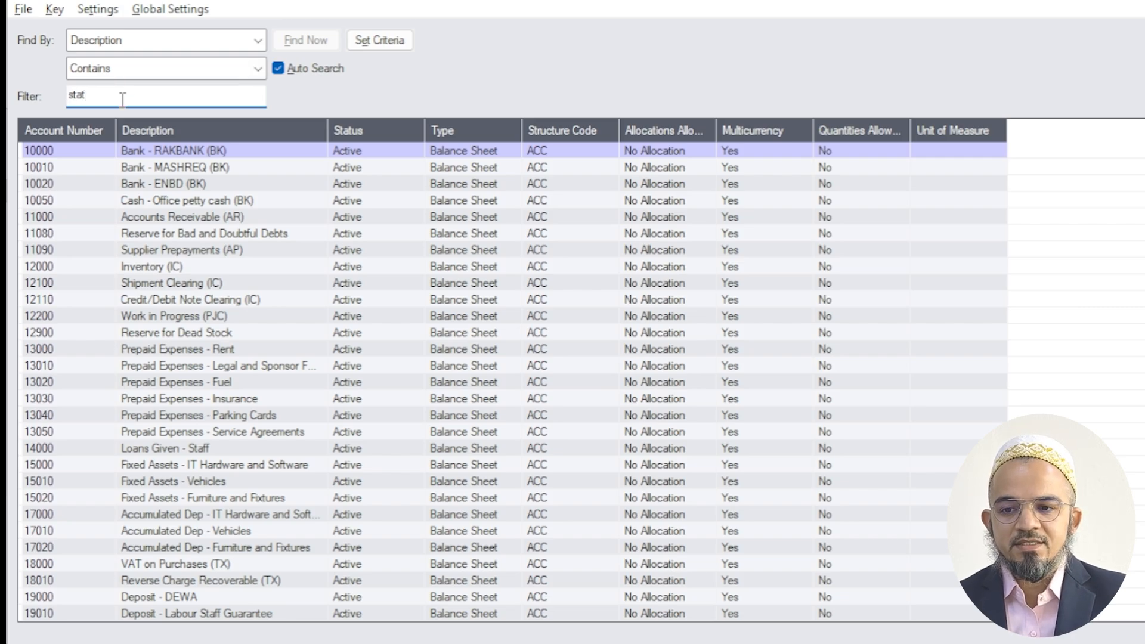
pyautogui.write('ion')
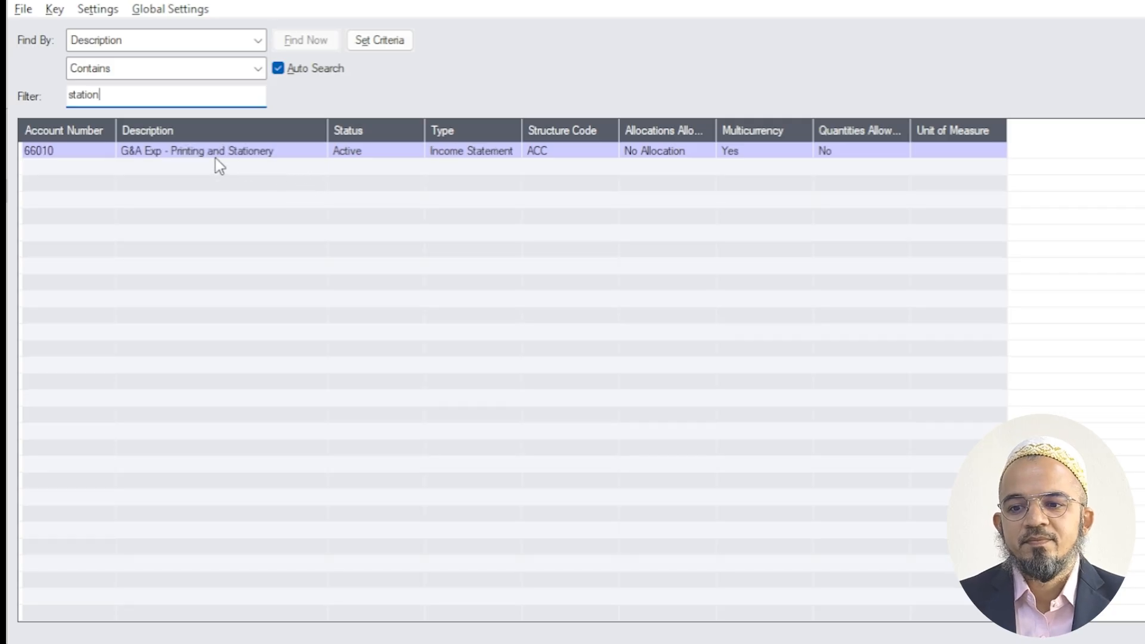
pyautogui.click(205, 153)
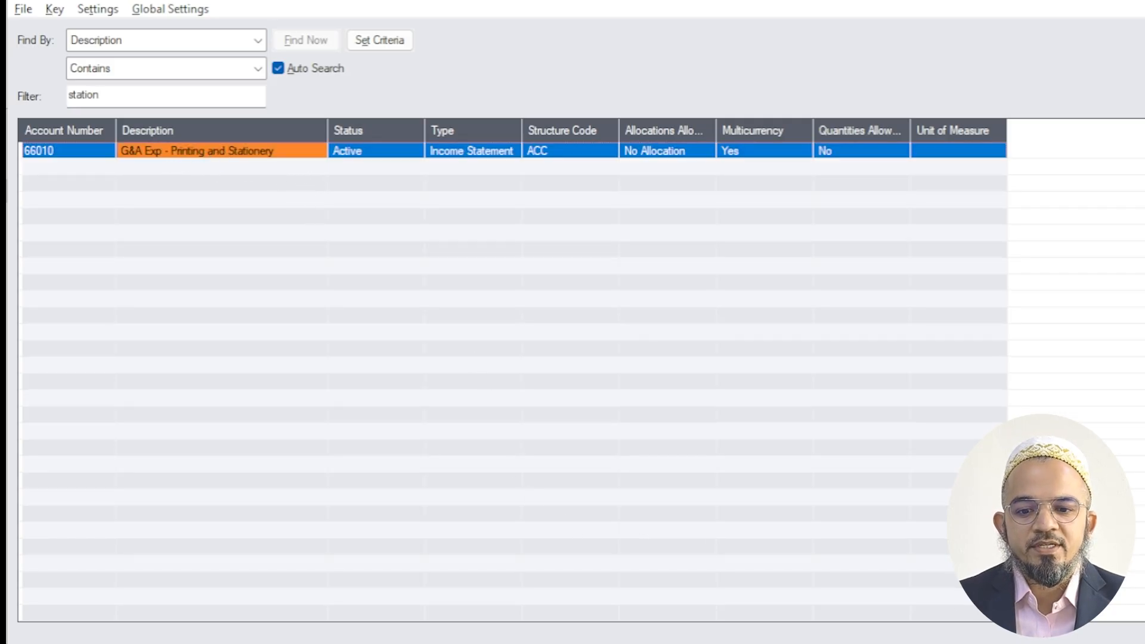
pyautogui.click(1133, 638)
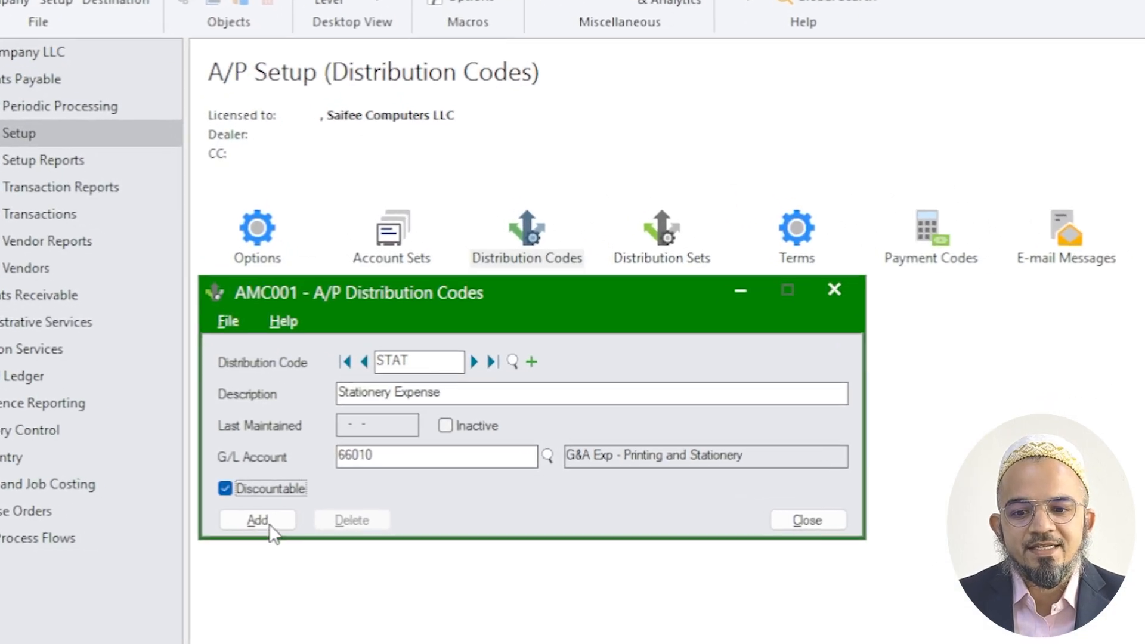
# Make the STAT code non-discountable, add it and close the distribution codes window
pyautogui.click(297, 499)
pyautogui.click(185, 510)
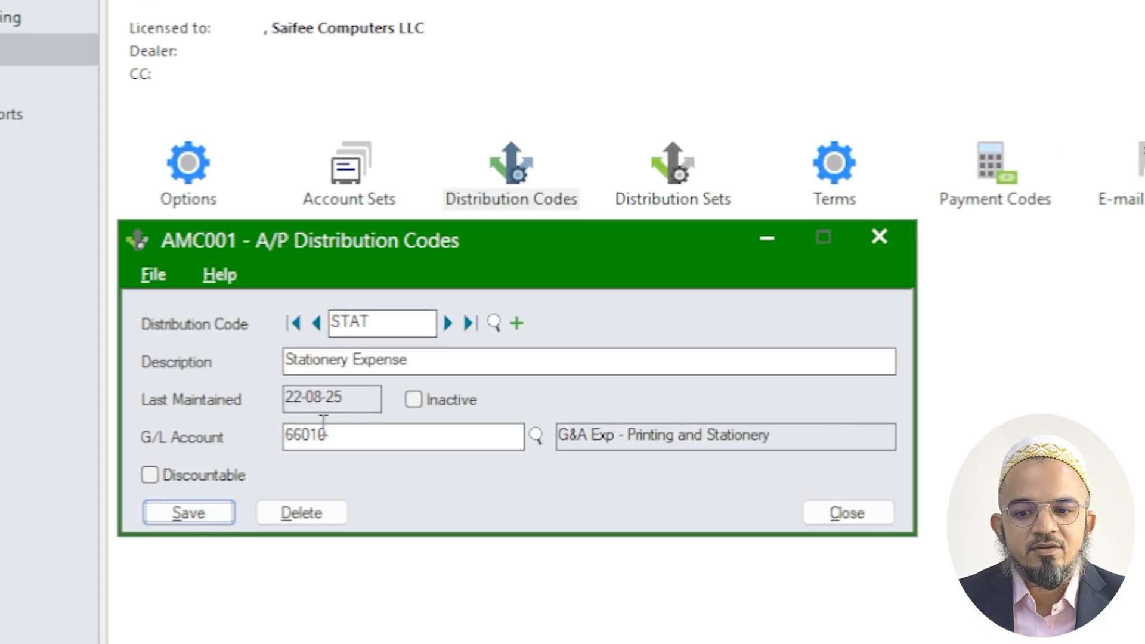
pyautogui.click(835, 512)
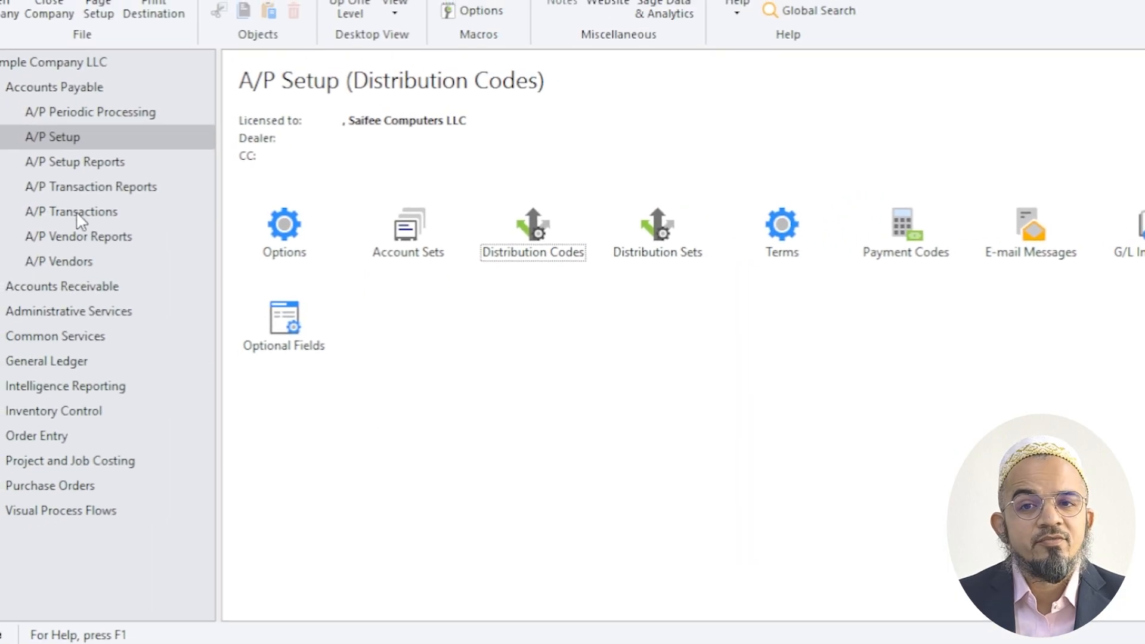
# Open the A/P Invoice Batch List and hide posted and deleted batches
pyautogui.click(81, 215)
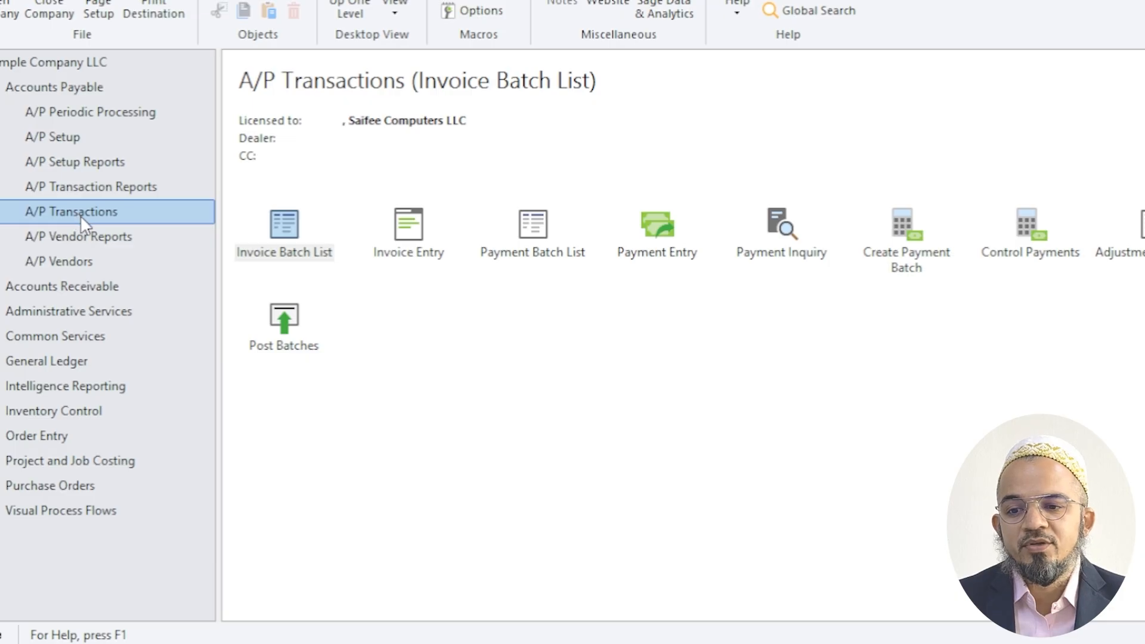
pyautogui.click(286, 251)
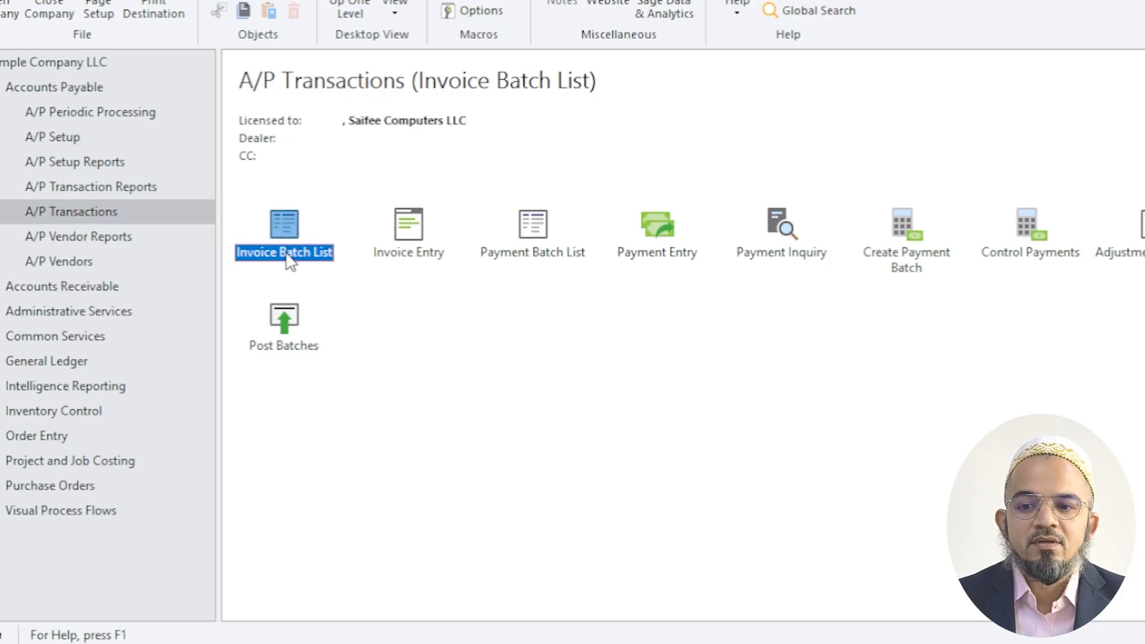
pyautogui.doubleClick(290, 261)
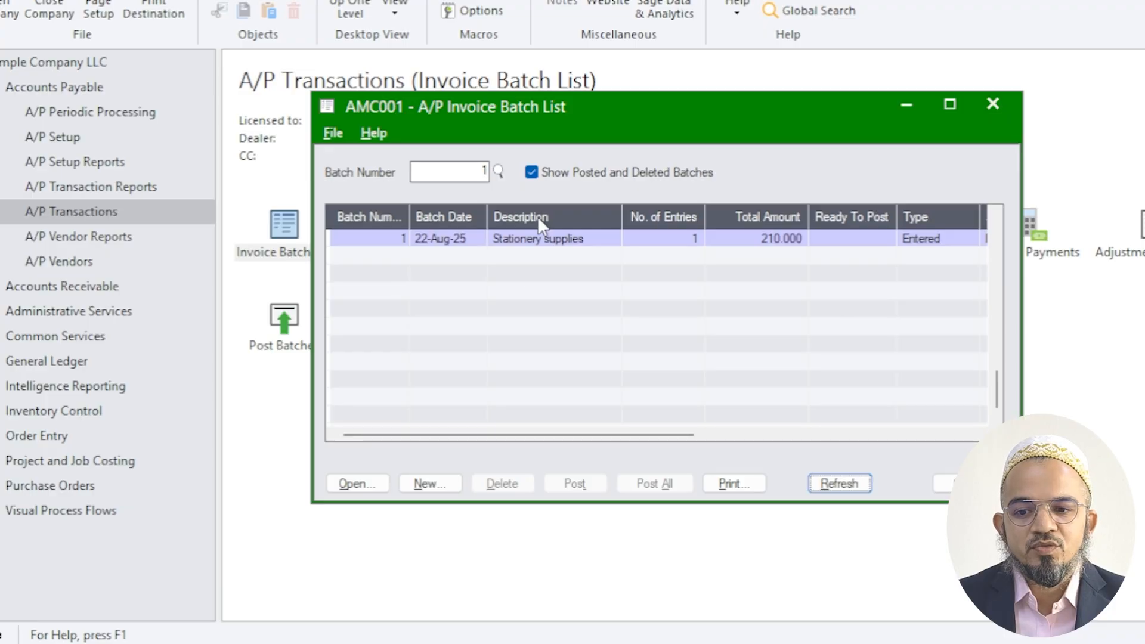
pyautogui.click(574, 172)
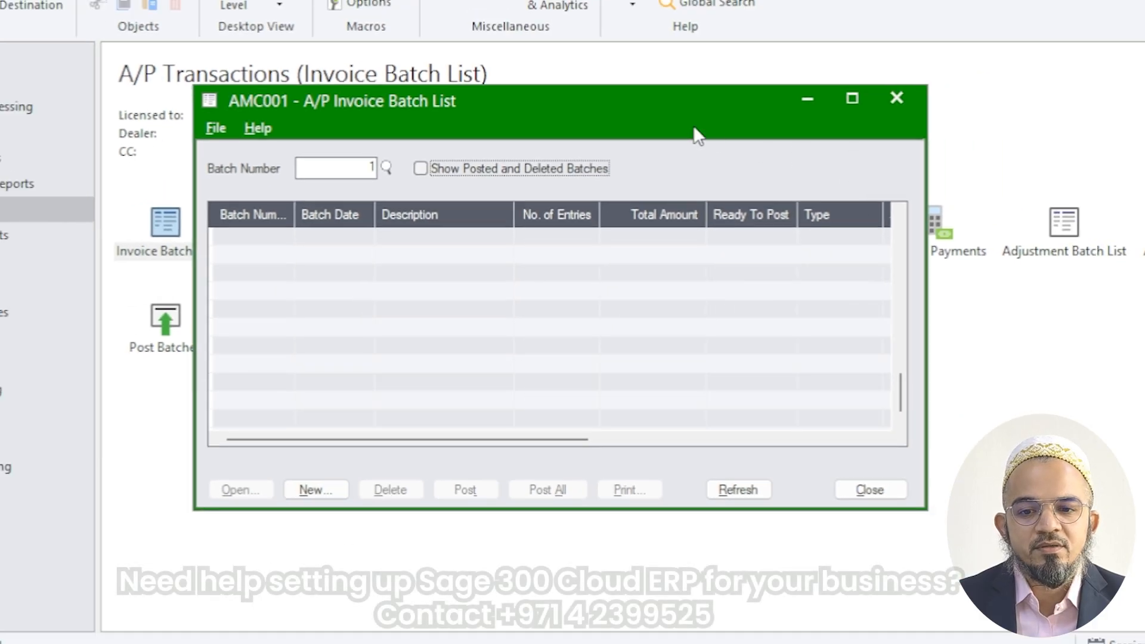
# Create a new invoice batch described as "Stationery Expense using Distribution Code" and copy that text into the entry description
pyautogui.moveTo(705, 55); pyautogui.dragTo(683, 286)
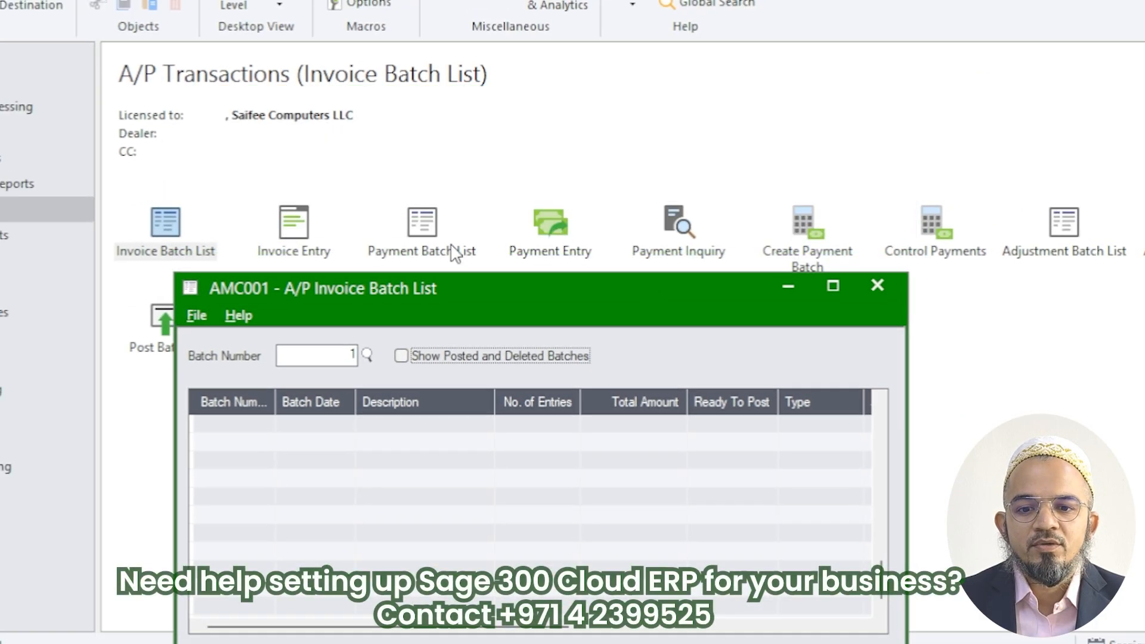
pyautogui.moveTo(402, 291); pyautogui.dragTo(493, 54)
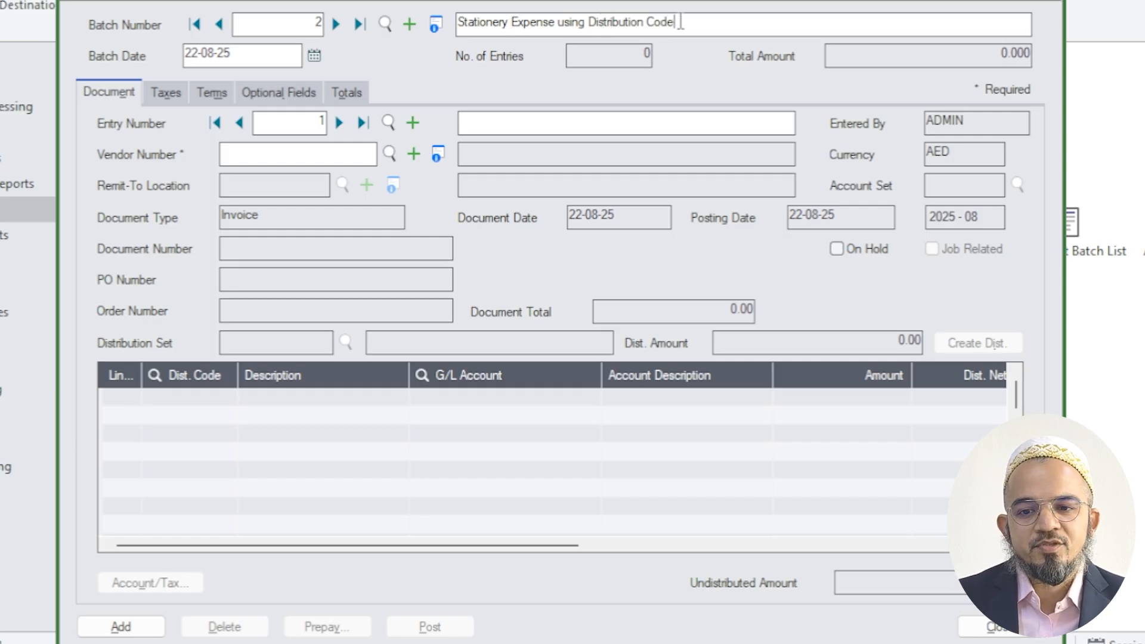
pyautogui.moveTo(681, 23); pyautogui.dragTo(266, 39)
pyautogui.hotkey('ctrl', 'c')
pyautogui.click(525, 133)
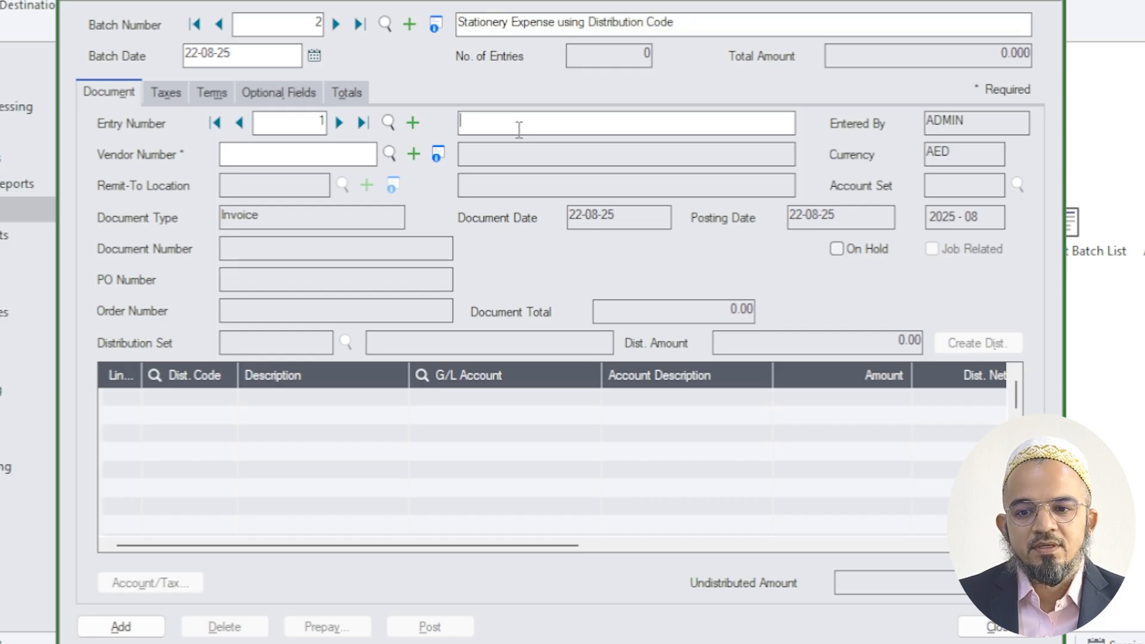
pyautogui.hotkey('ctrl', 'v')
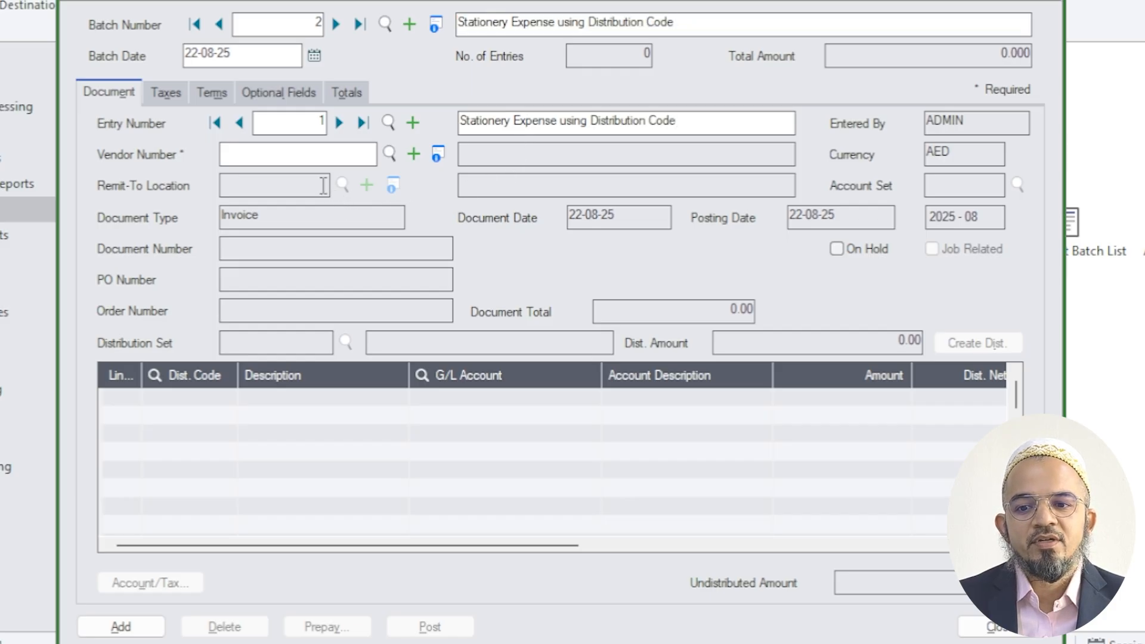
# Look up the vendor Saifee Stationery LLC and assign it to the invoice entry
pyautogui.click(278, 156)
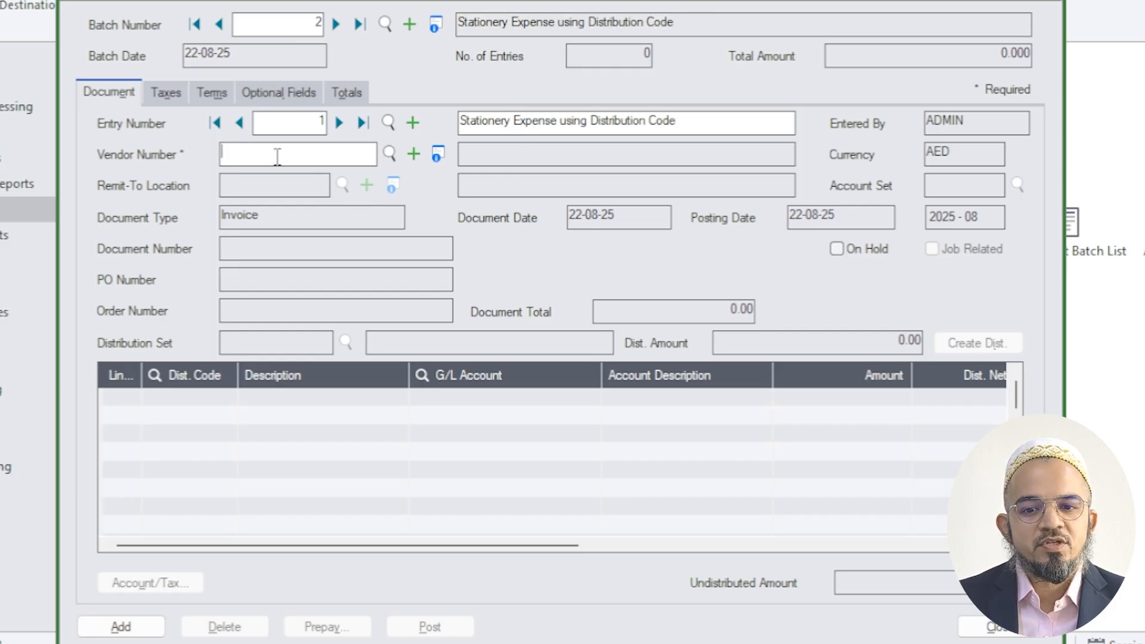
pyautogui.click(390, 154)
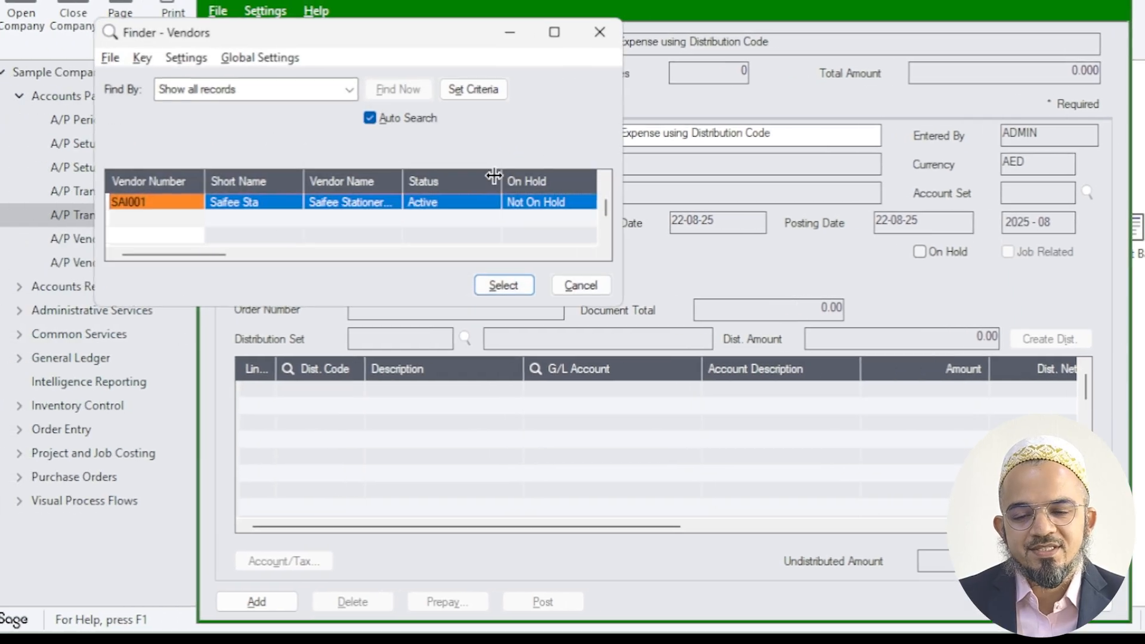
pyautogui.doubleClick(290, 203)
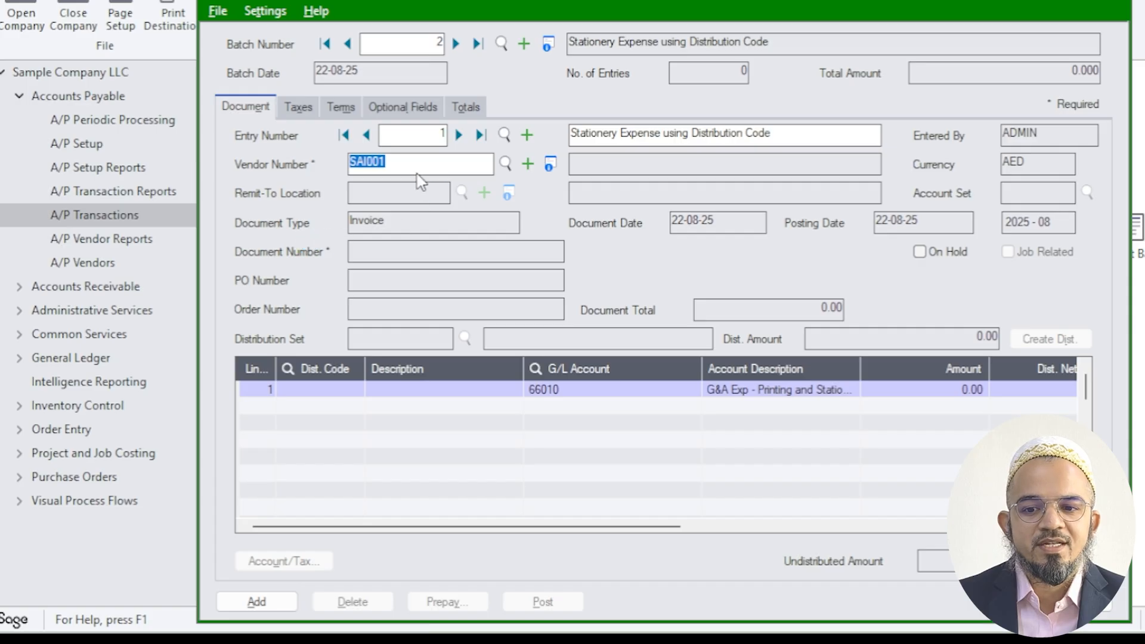
# Delete the vendor's default detail line and enter document number 123-457 on the invoice
pyautogui.click(572, 391)
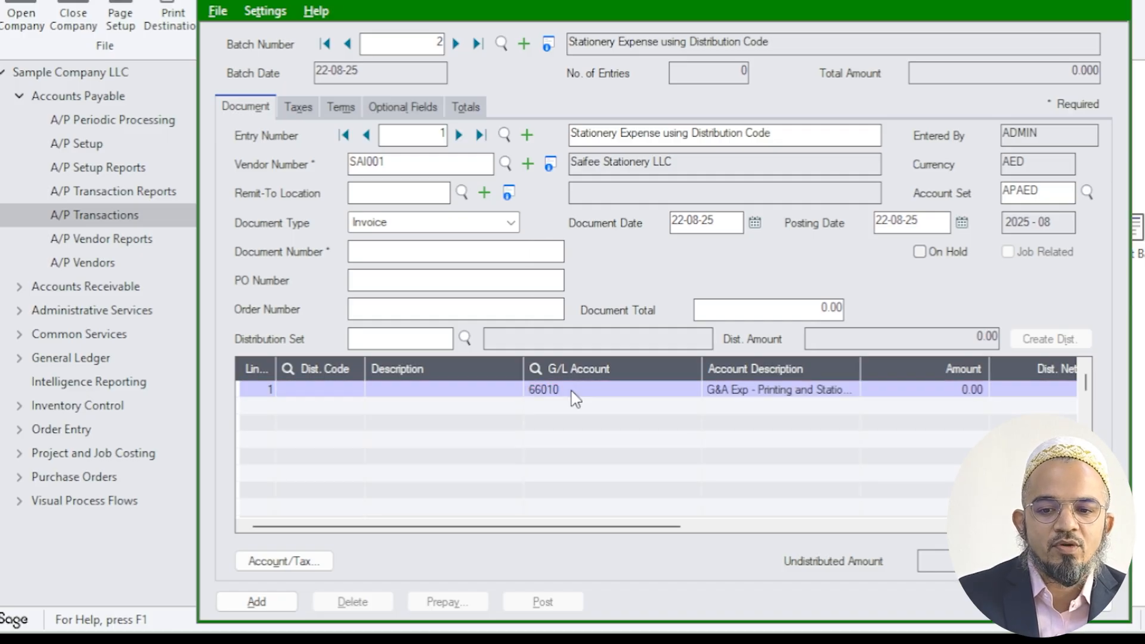
pyautogui.press('Delete')
pyautogui.click(698, 356)
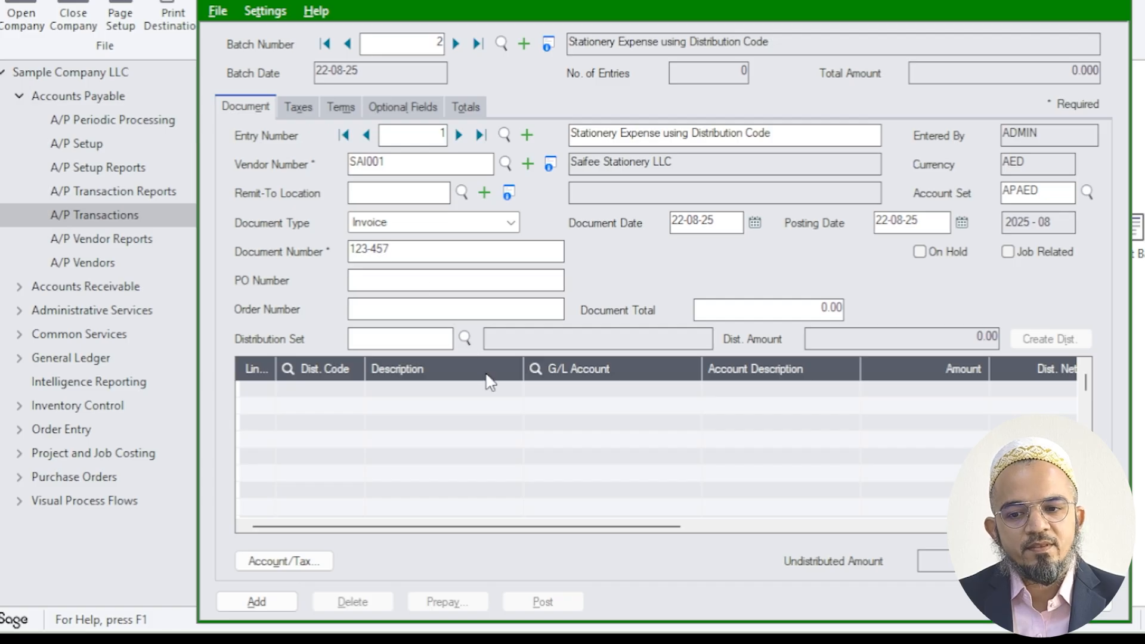
# Set the document total to 105.00 and add a blank detail line to the invoice
pyautogui.click(791, 308)
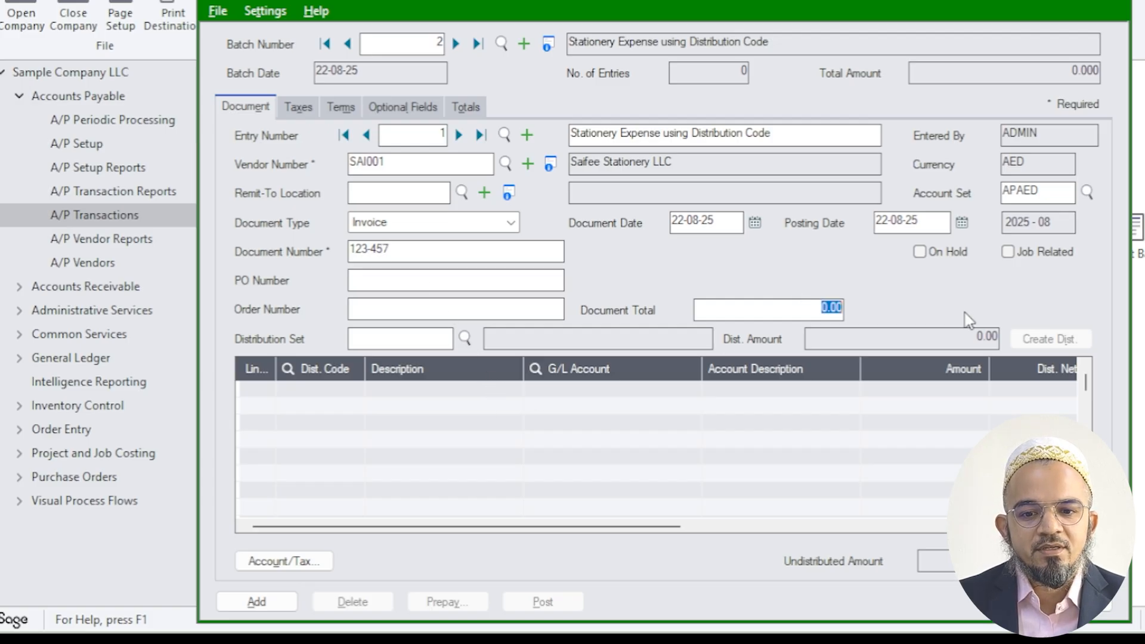
pyautogui.click(881, 416)
pyautogui.click(434, 391)
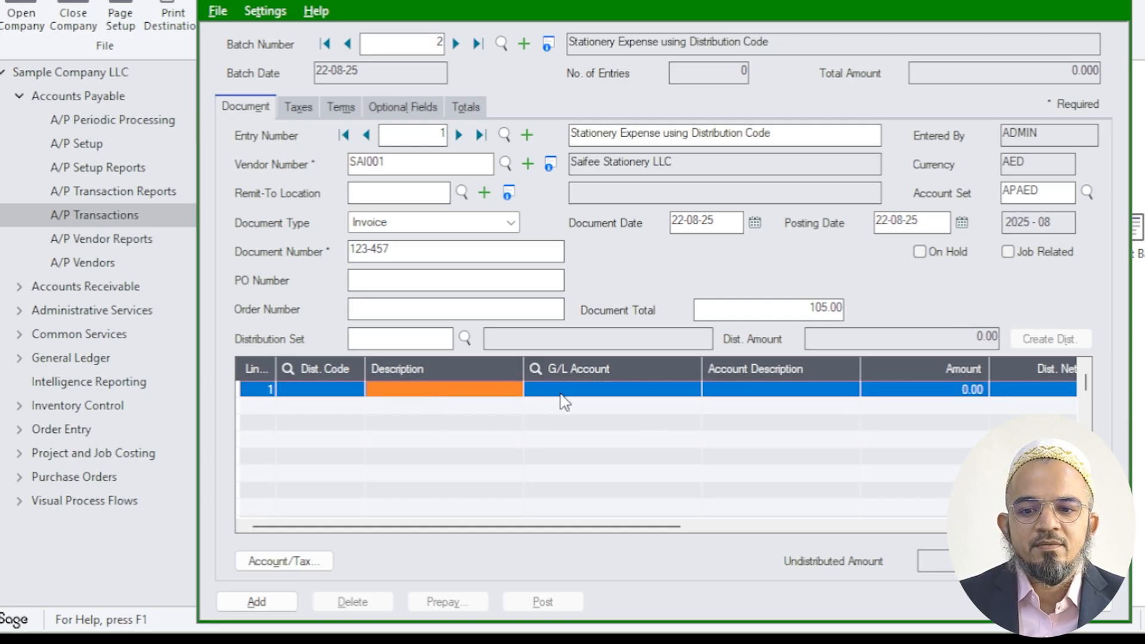
# Look up the distribution codes and assign STAT (Stationery Expense) to the first detail line, without picking a G/L account directly
pyautogui.click(596, 370)
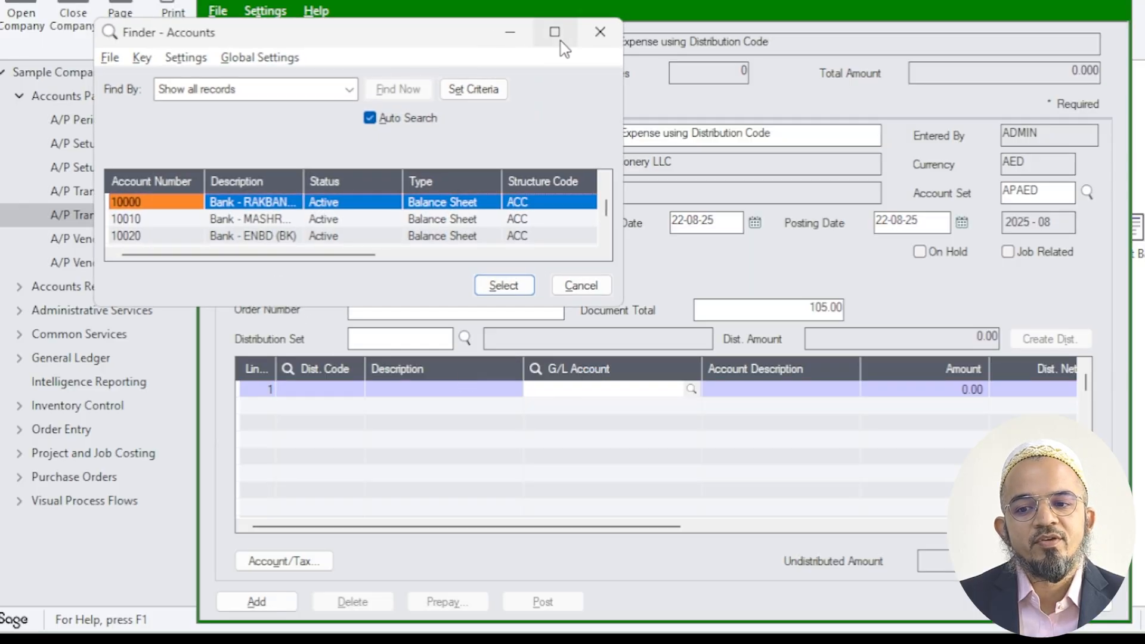
pyautogui.click(600, 38)
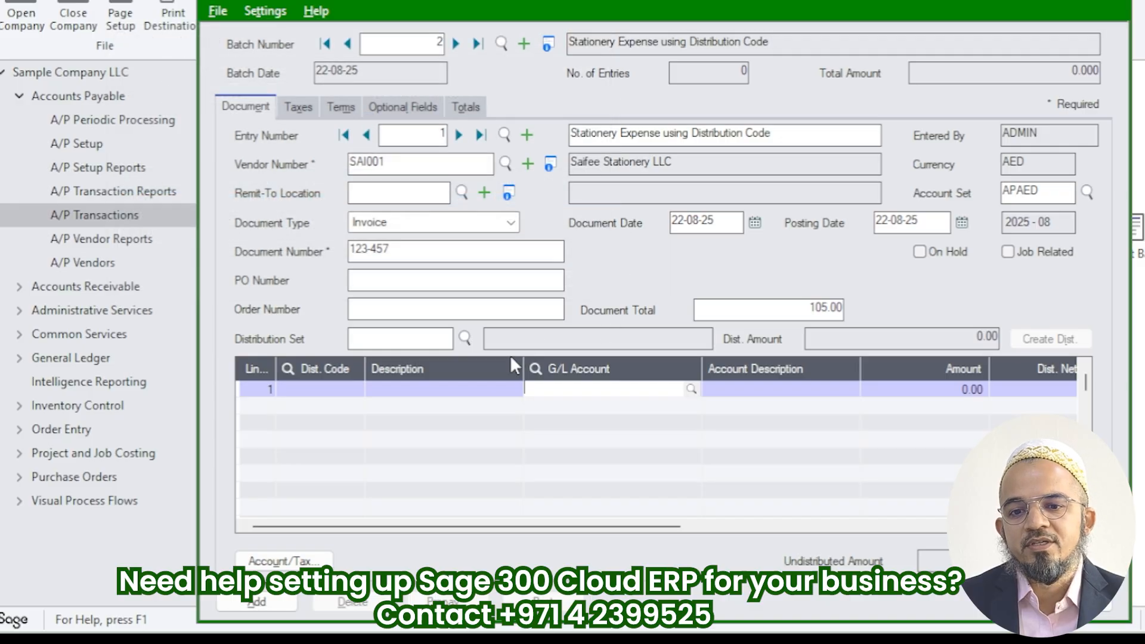
pyautogui.click(331, 390)
pyautogui.click(327, 368)
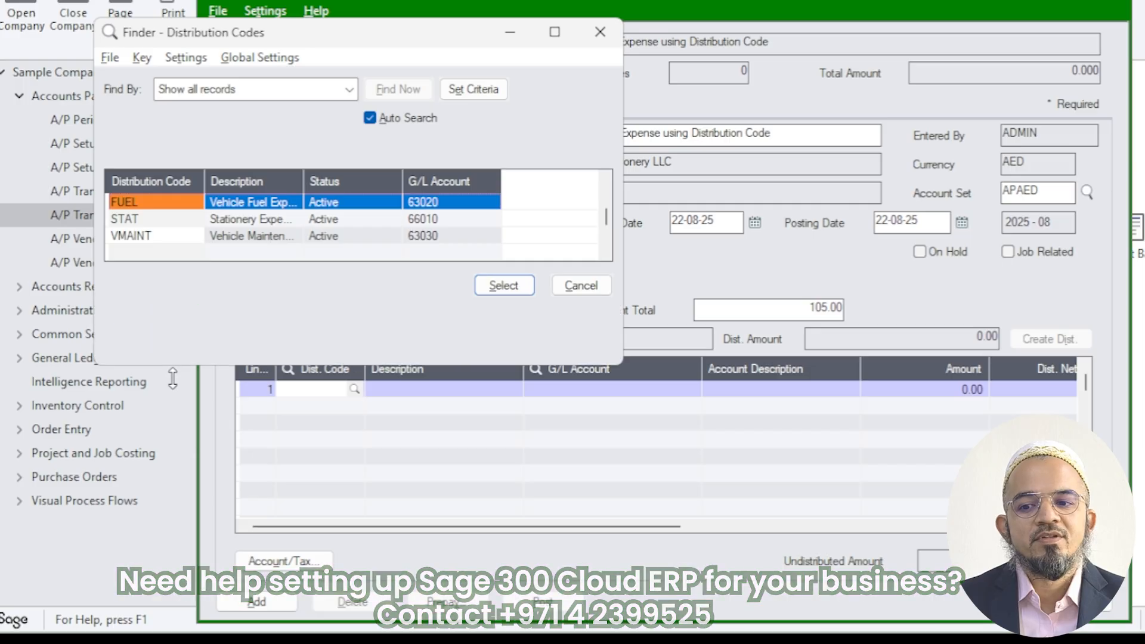
pyautogui.doubleClick(166, 306)
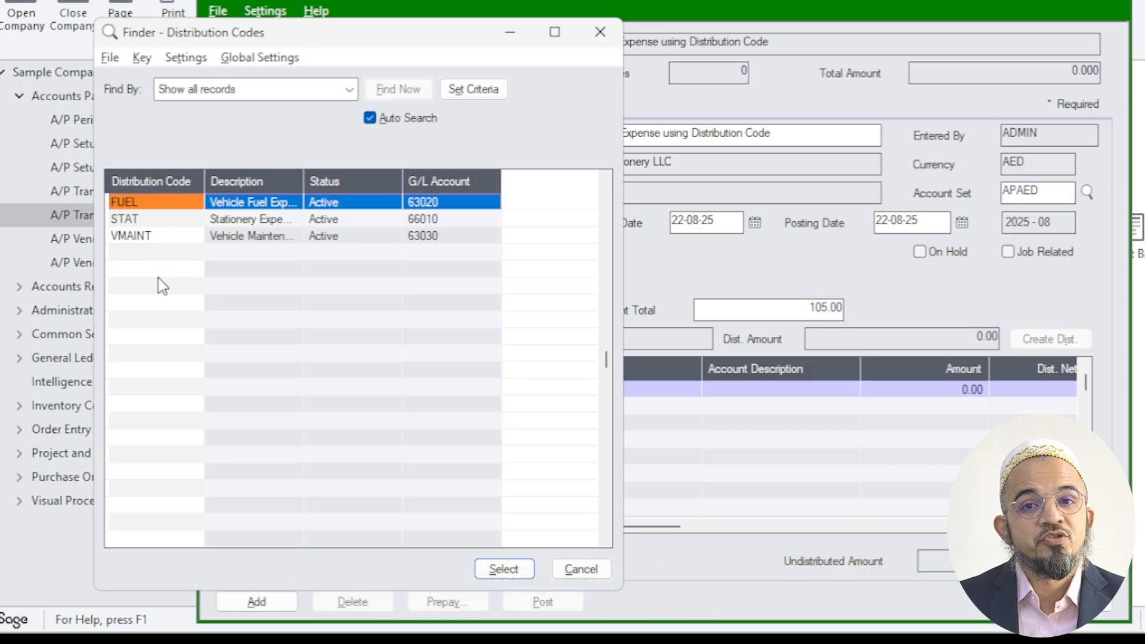
pyautogui.moveTo(303, 181); pyautogui.dragTo(450, 181)
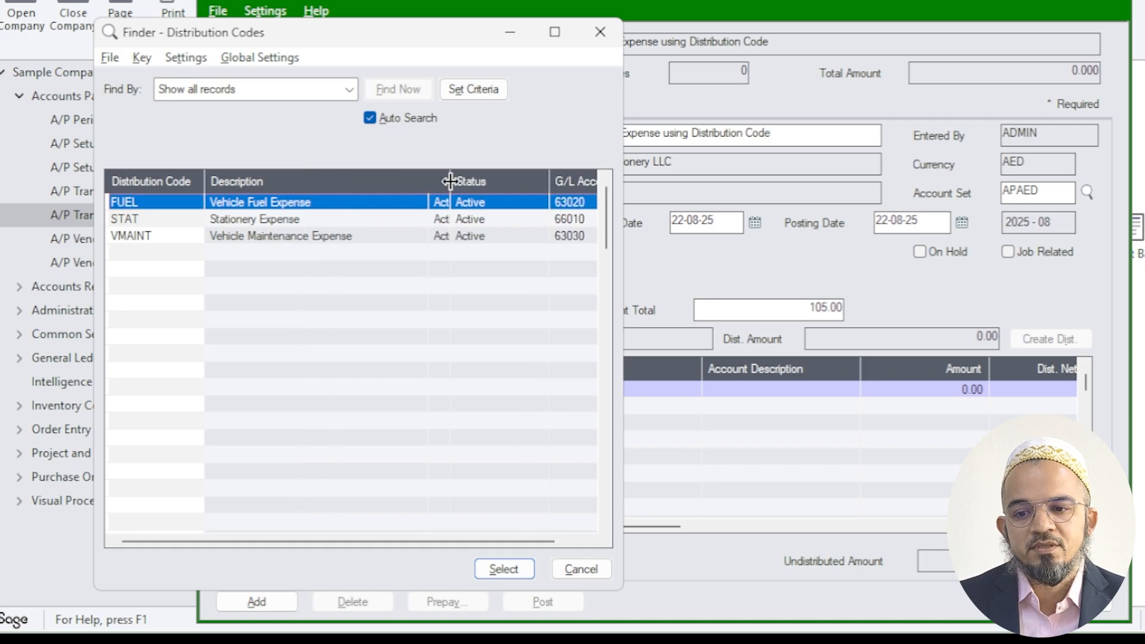
pyautogui.click(253, 223)
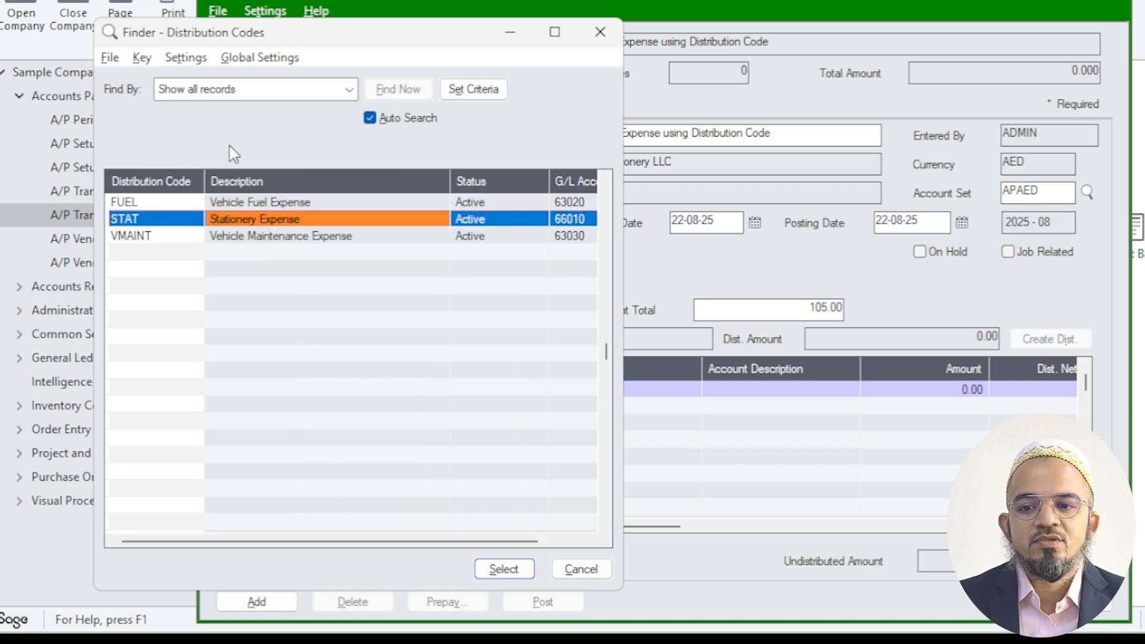
pyautogui.click(216, 91)
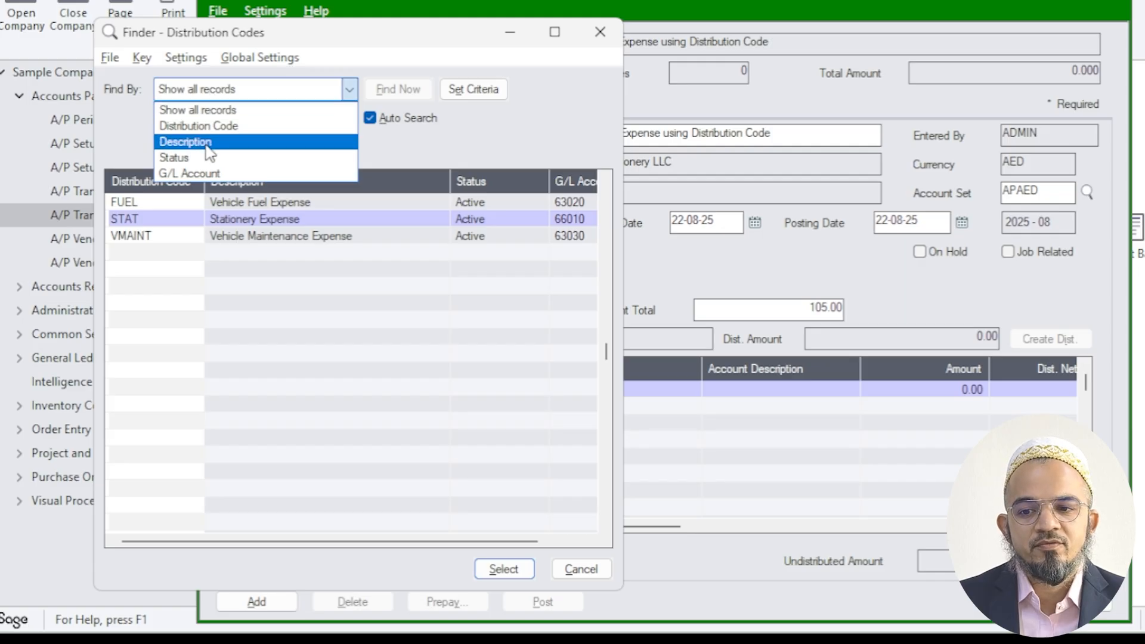
pyautogui.click(298, 289)
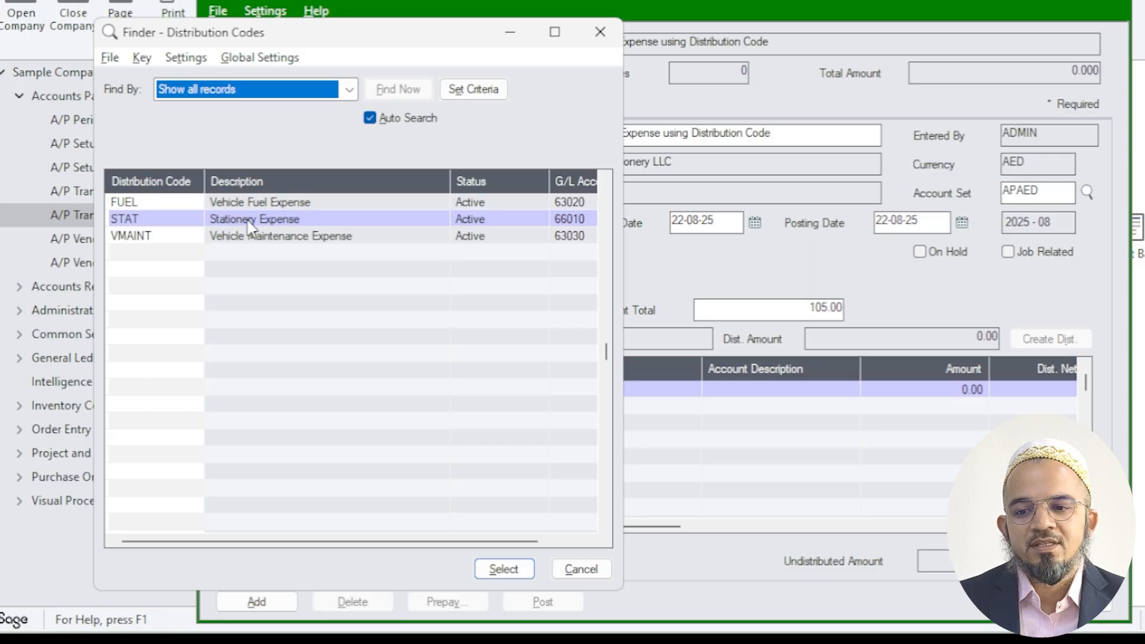
pyautogui.doubleClick(250, 227)
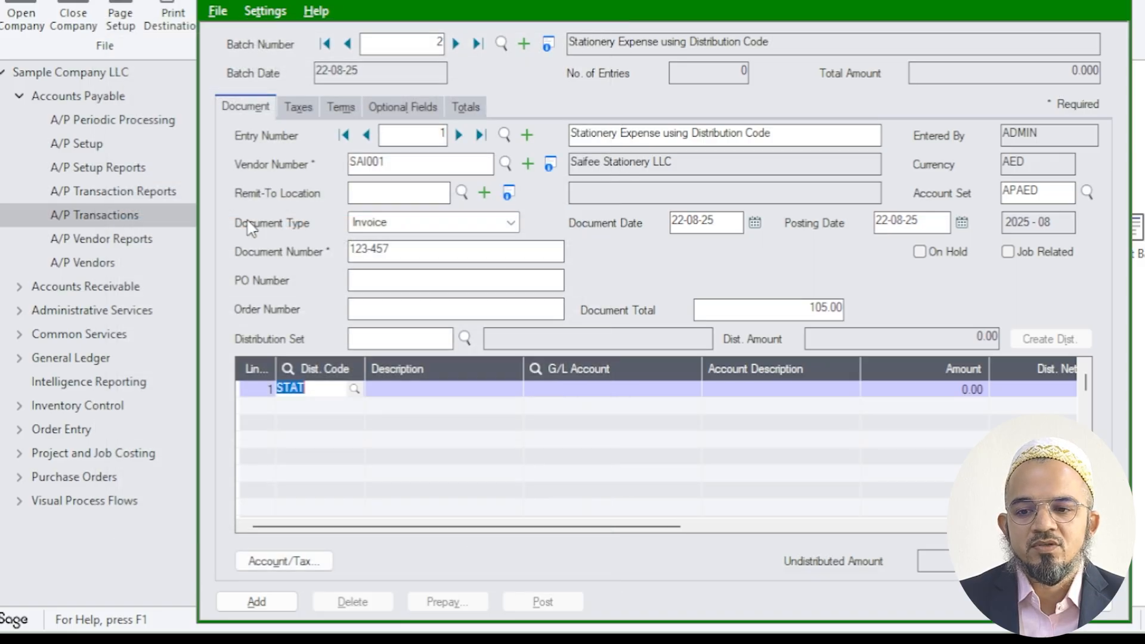
# Set the amount of the STAT stationery expense detail line to 100.00, keeping the account filled in by the distribution code
pyautogui.press('Tab')
pyautogui.press('Tab')
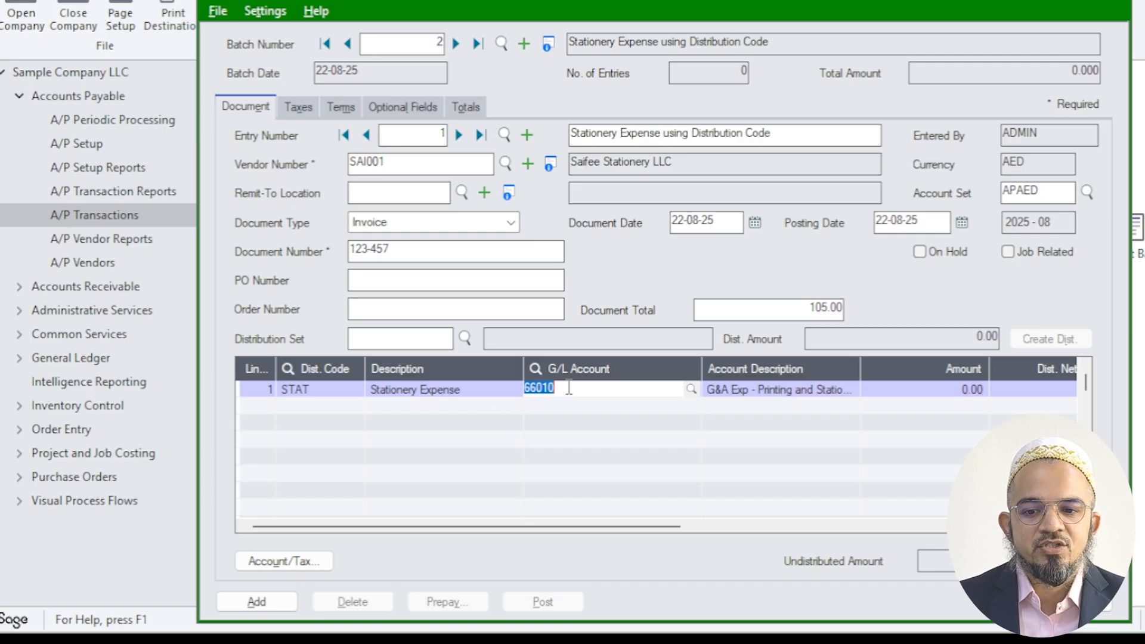
pyautogui.click(457, 396)
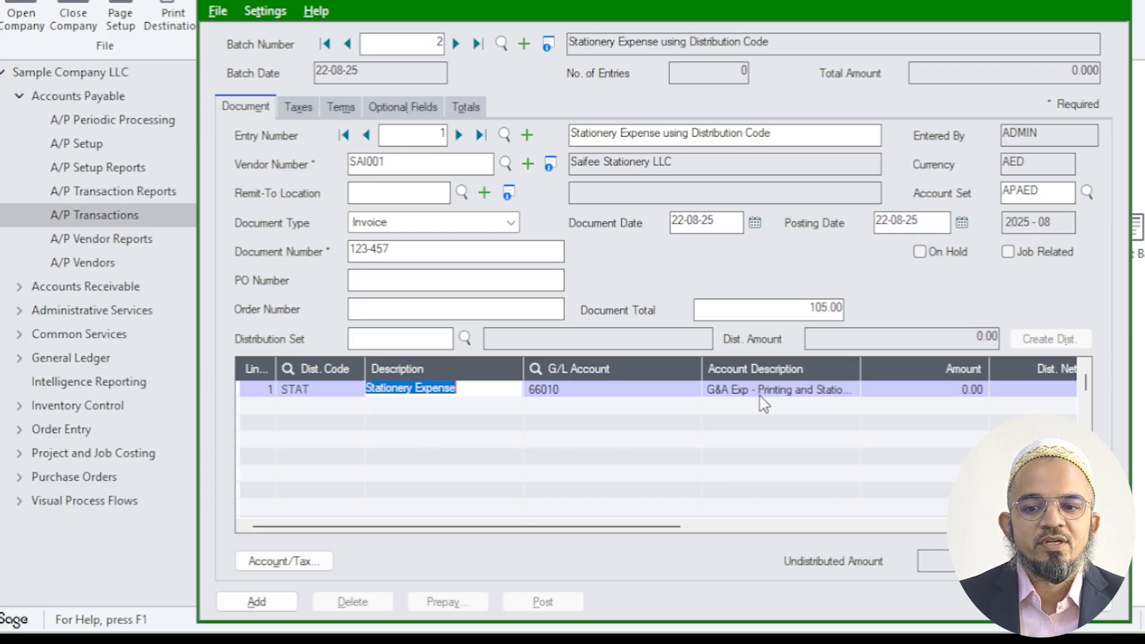
pyautogui.click(820, 399)
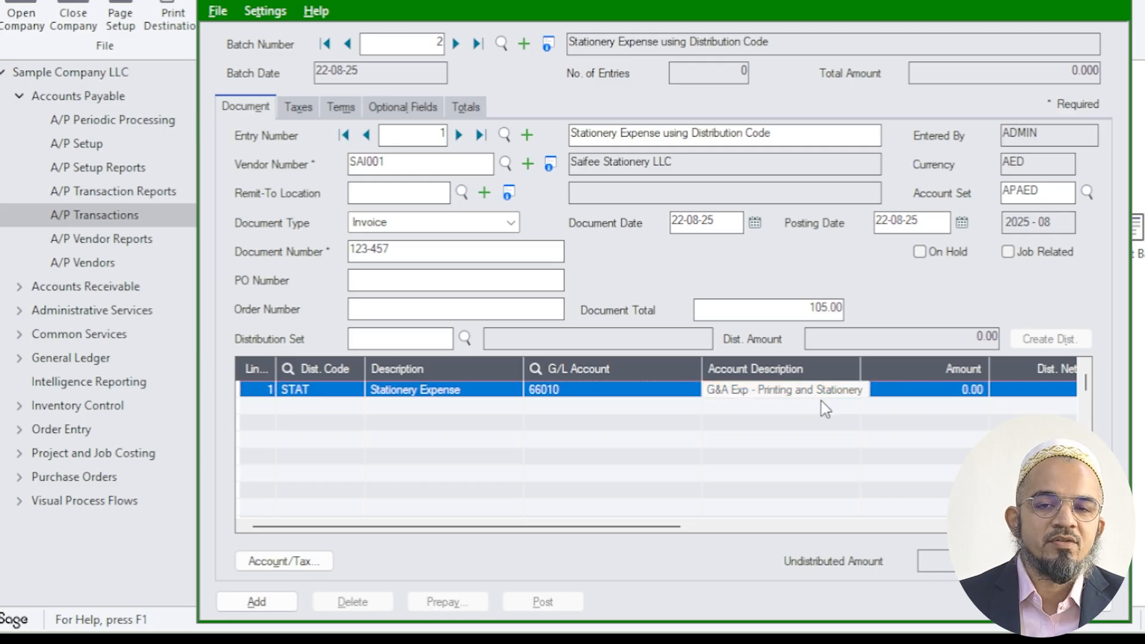
pyautogui.press('Tab')
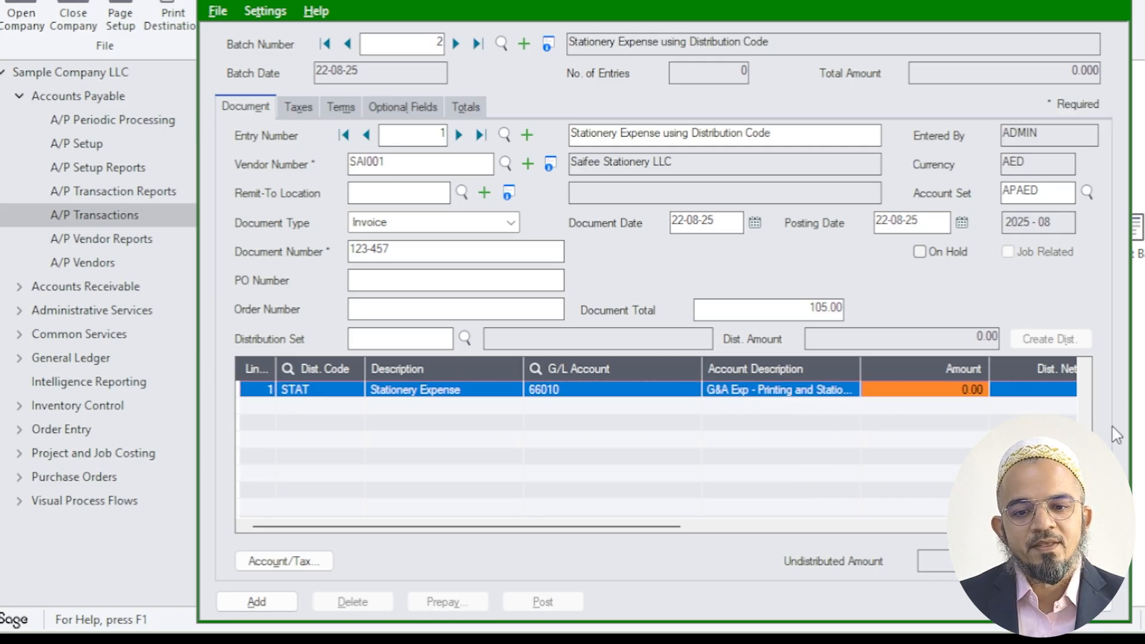
pyautogui.write('100')
pyautogui.press('Tab')
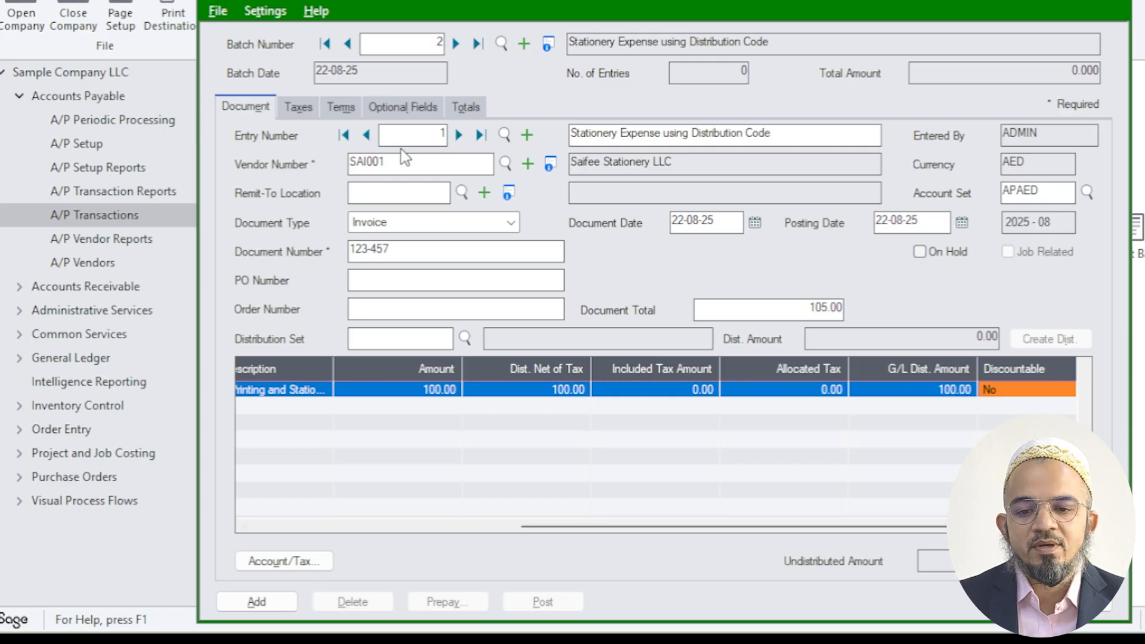
# Review the invoice's taxes and payment terms, and set the IGTC optional field to N (No)
pyautogui.click(297, 107)
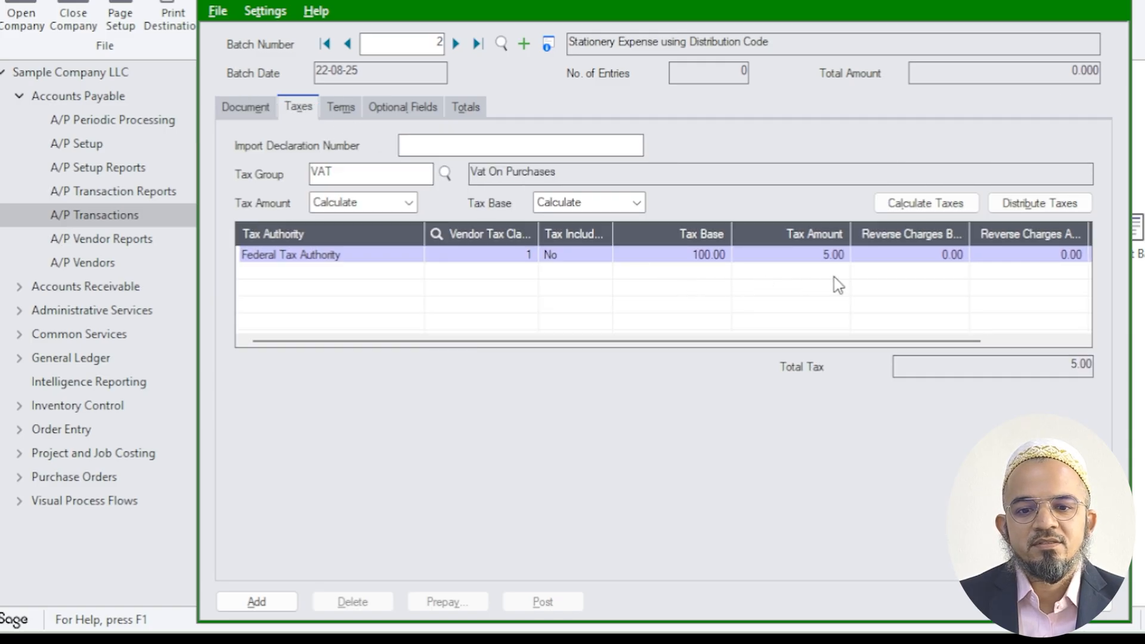
pyautogui.click(342, 107)
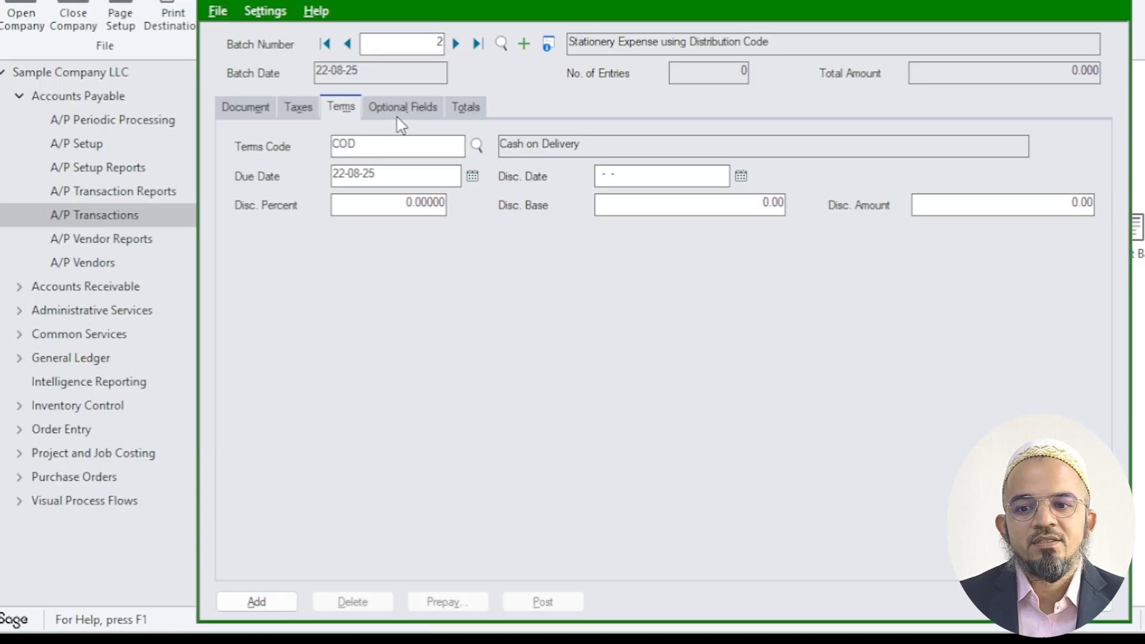
pyautogui.click(435, 108)
pyautogui.click(625, 168)
pyautogui.click(619, 151)
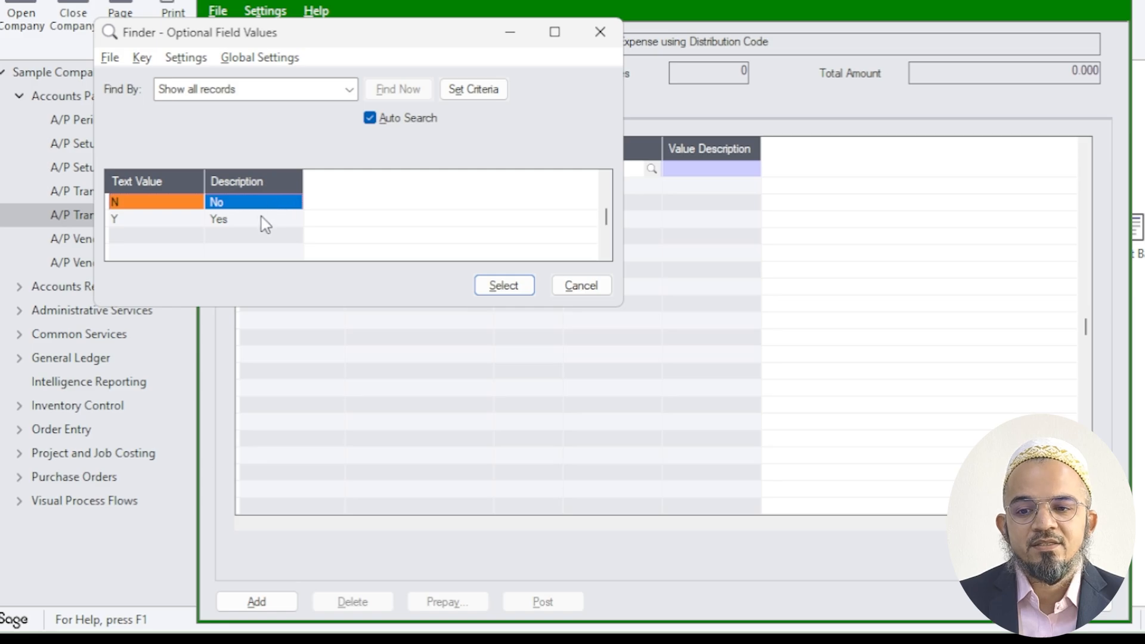
pyautogui.doubleClick(257, 205)
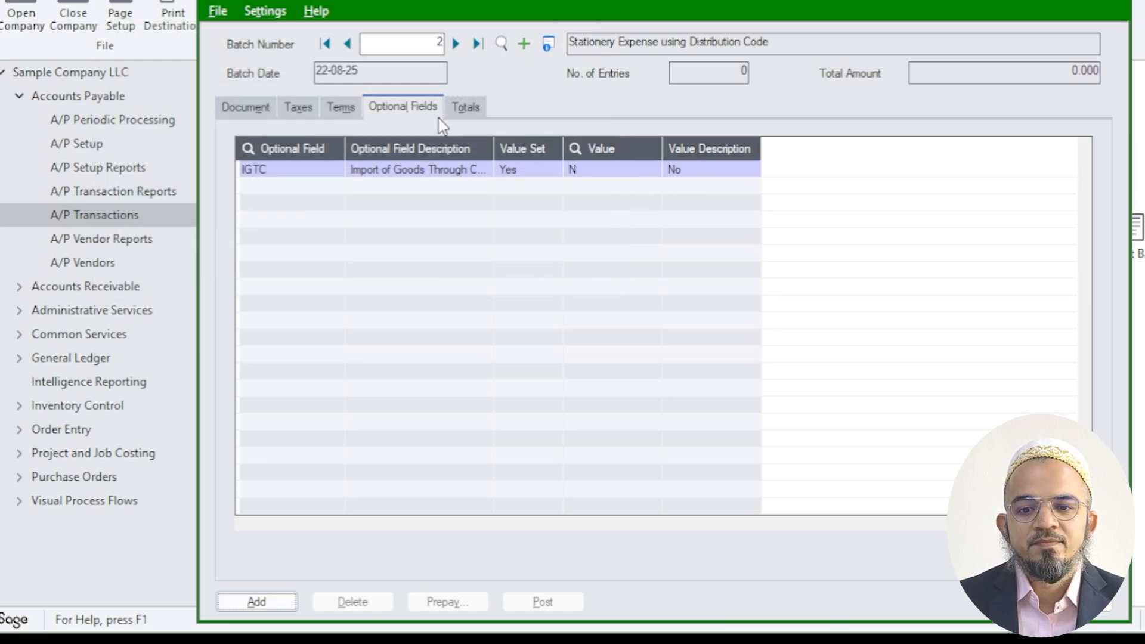
# Check the invoice totals, add the entry to the batch, and bring up the saved entry 1
pyautogui.click(462, 109)
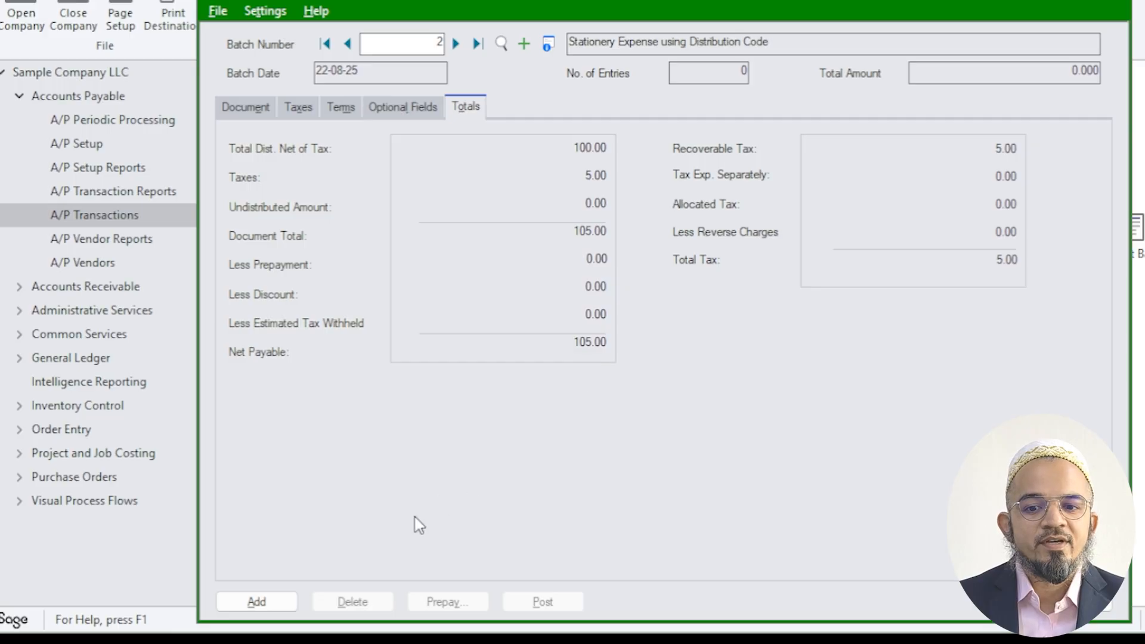
pyautogui.click(261, 601)
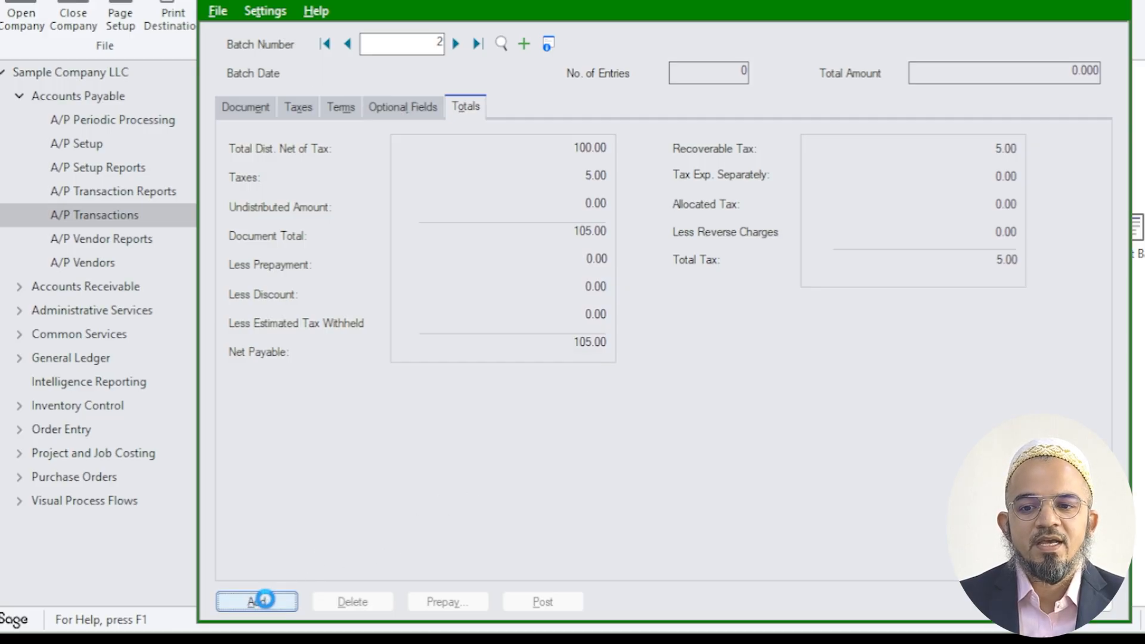
pyautogui.click(366, 135)
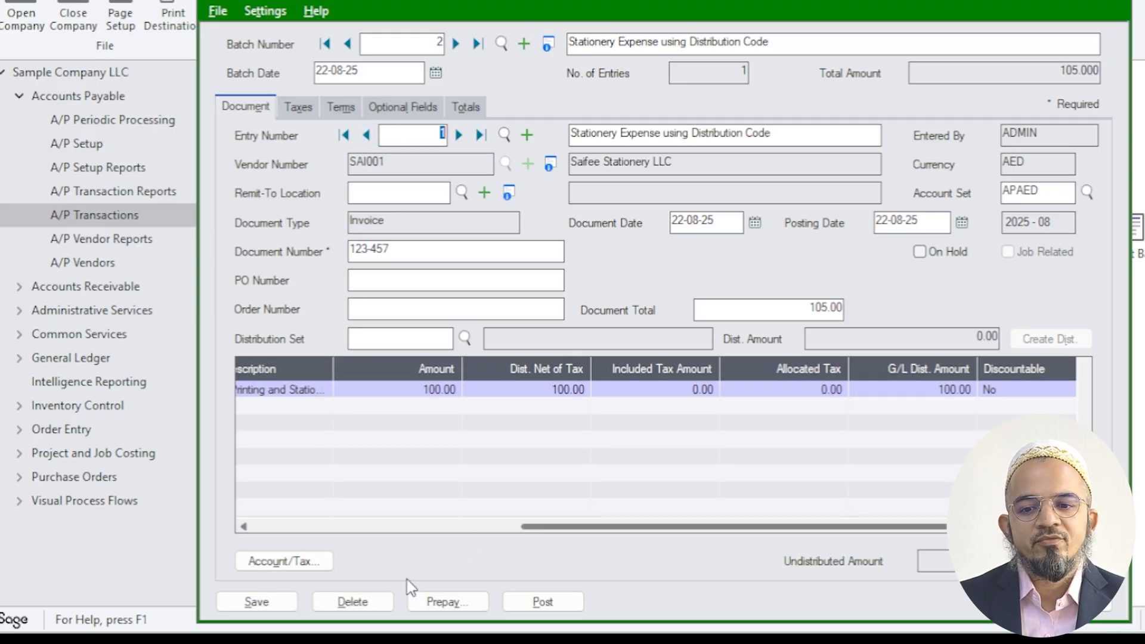
# Post invoice batch 2 without marking it Ready To Post, and close the posting messages
pyautogui.click(543, 602)
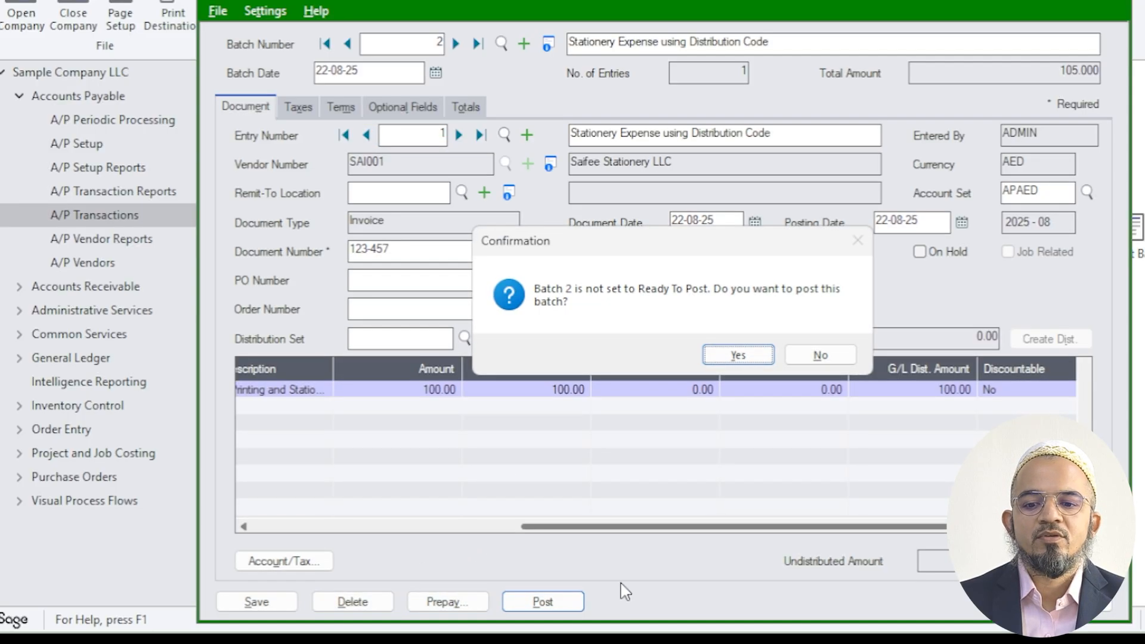
pyautogui.click(737, 354)
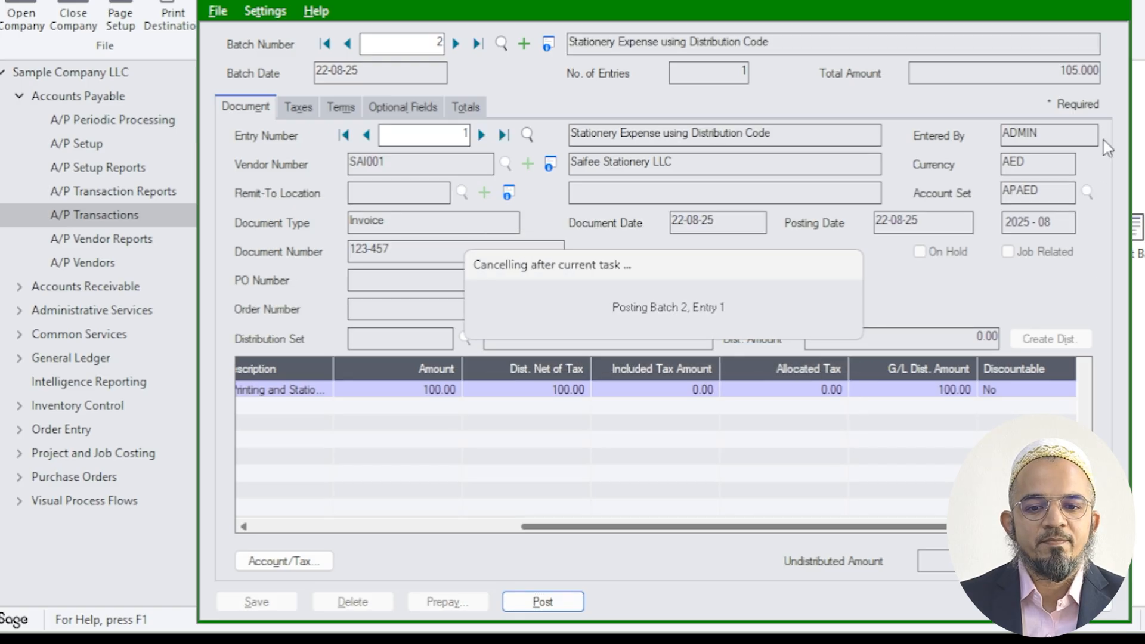
pyautogui.click(434, 119)
pyautogui.click(433, 119)
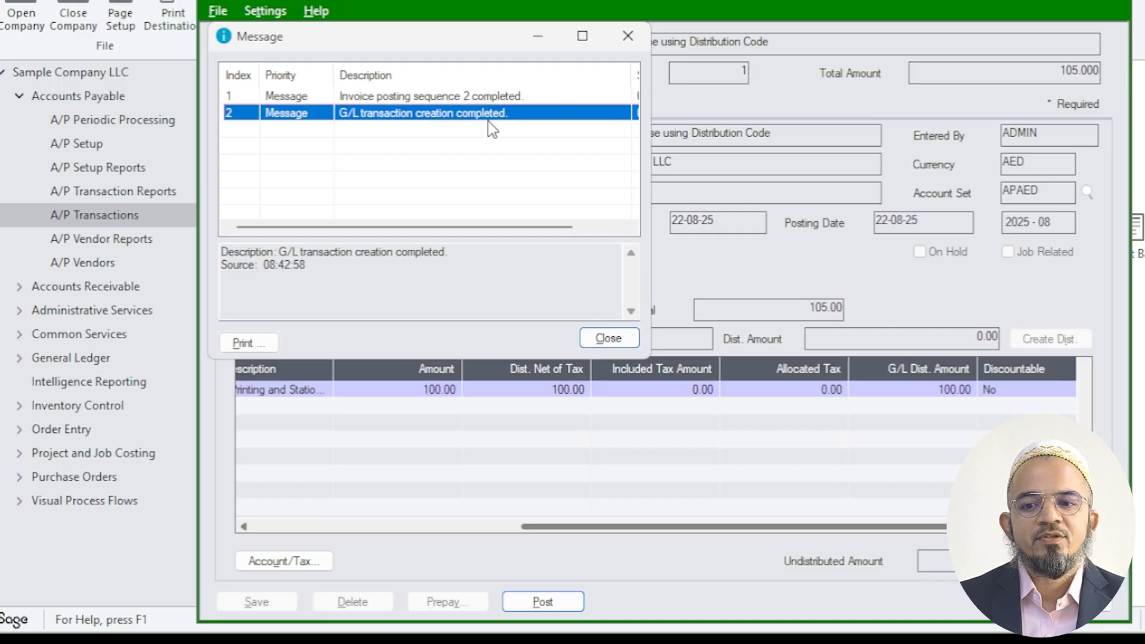
pyautogui.click(609, 338)
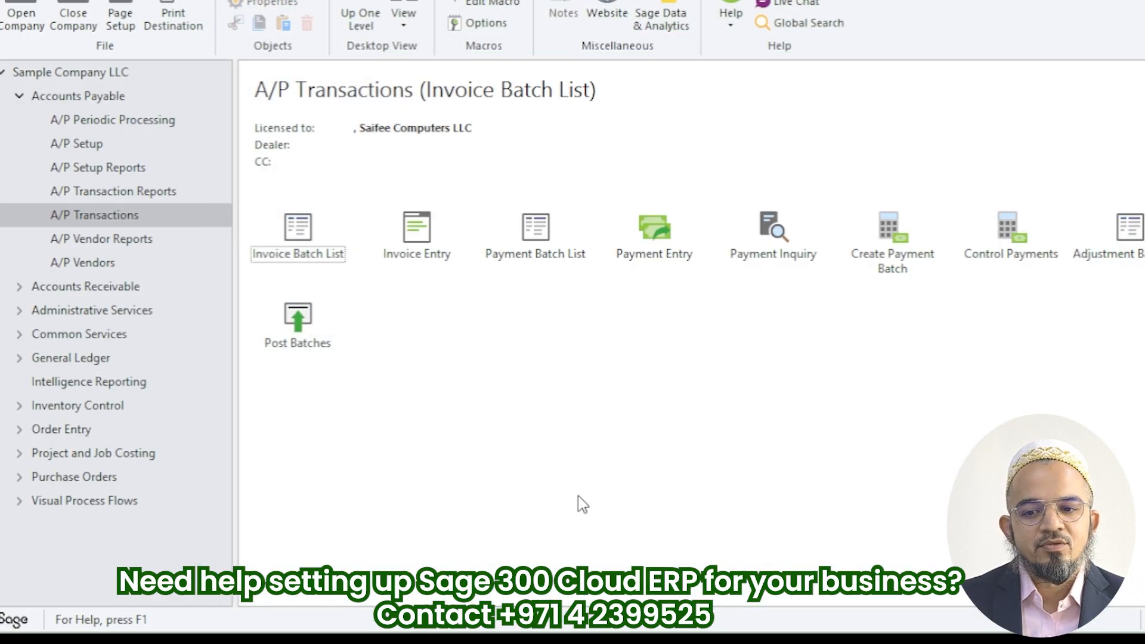
# Open the batch list in the General Ledger transactions
pyautogui.click(20, 358)
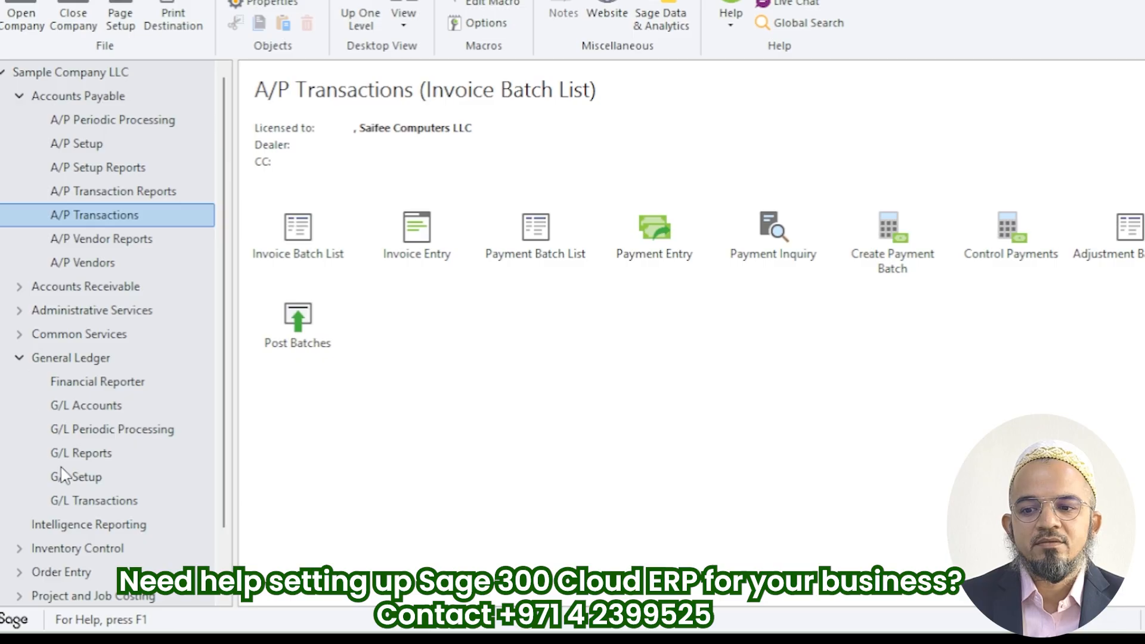
pyautogui.click(73, 504)
pyautogui.doubleClick(304, 251)
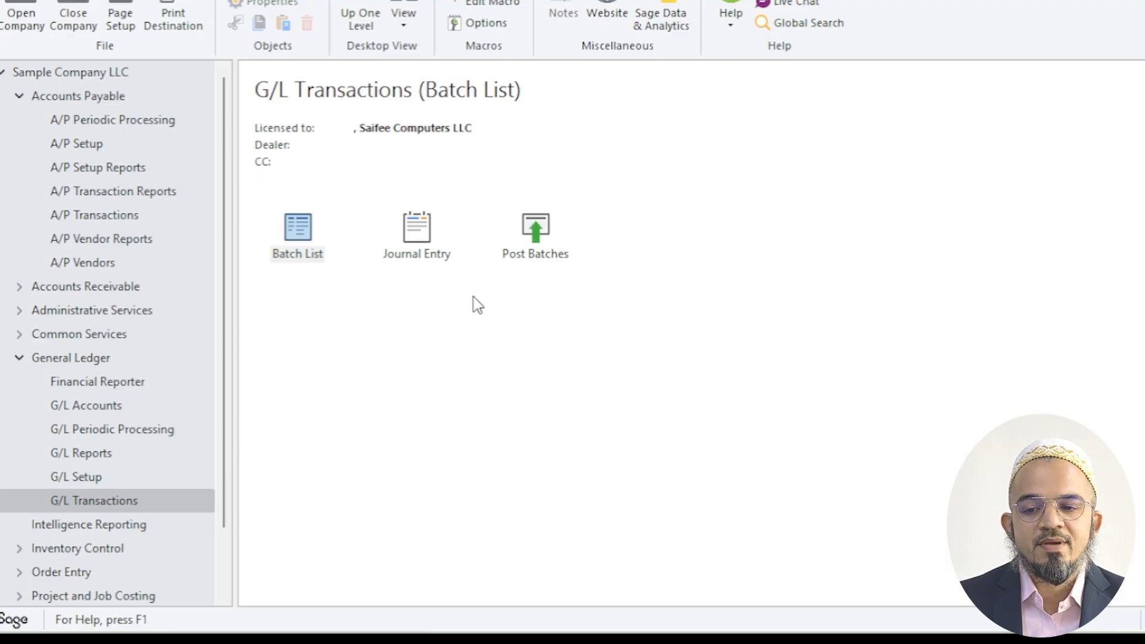
# Locate the A/P subledger batch 000021 in the G/L batch list and hide posted and deleted batches
pyautogui.click(504, 424)
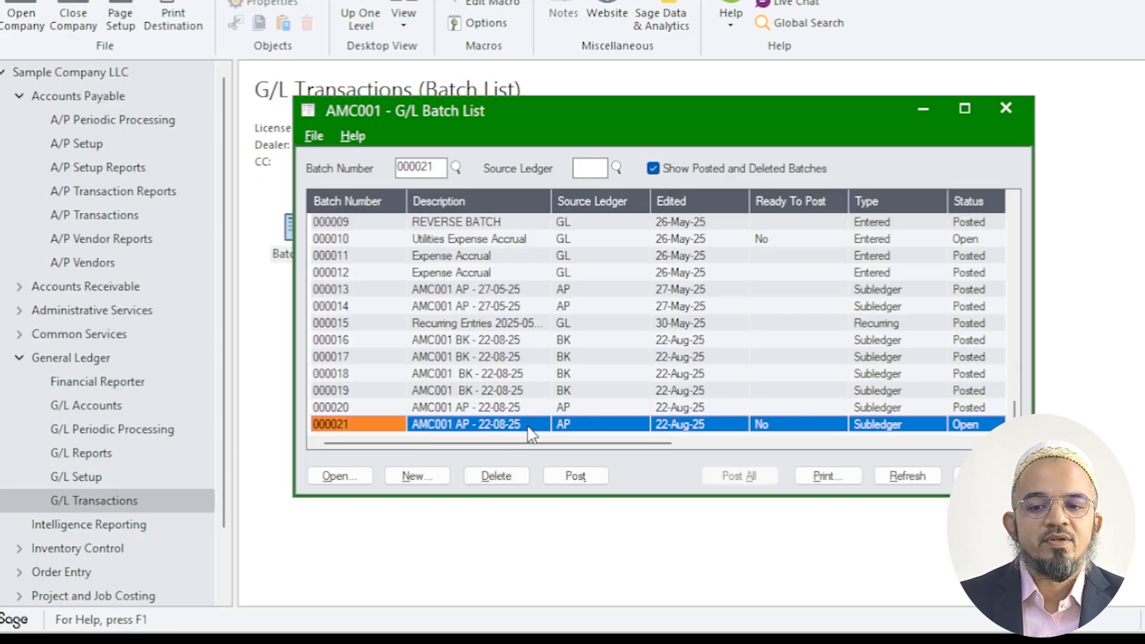
pyautogui.click(739, 424)
pyautogui.click(776, 425)
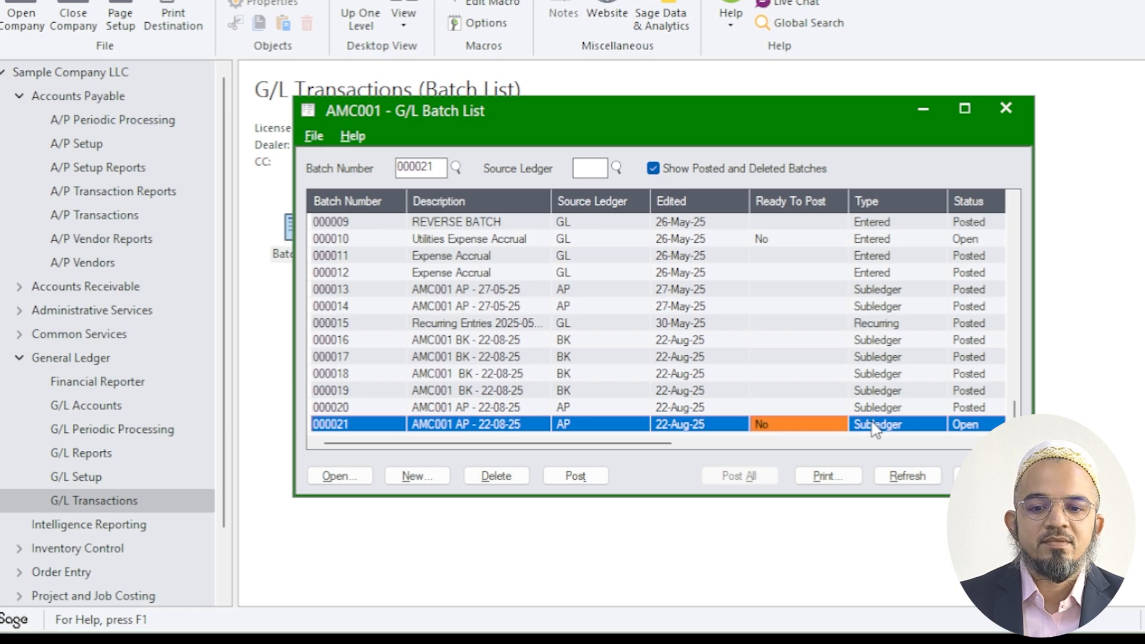
pyautogui.click(875, 426)
pyautogui.click(708, 173)
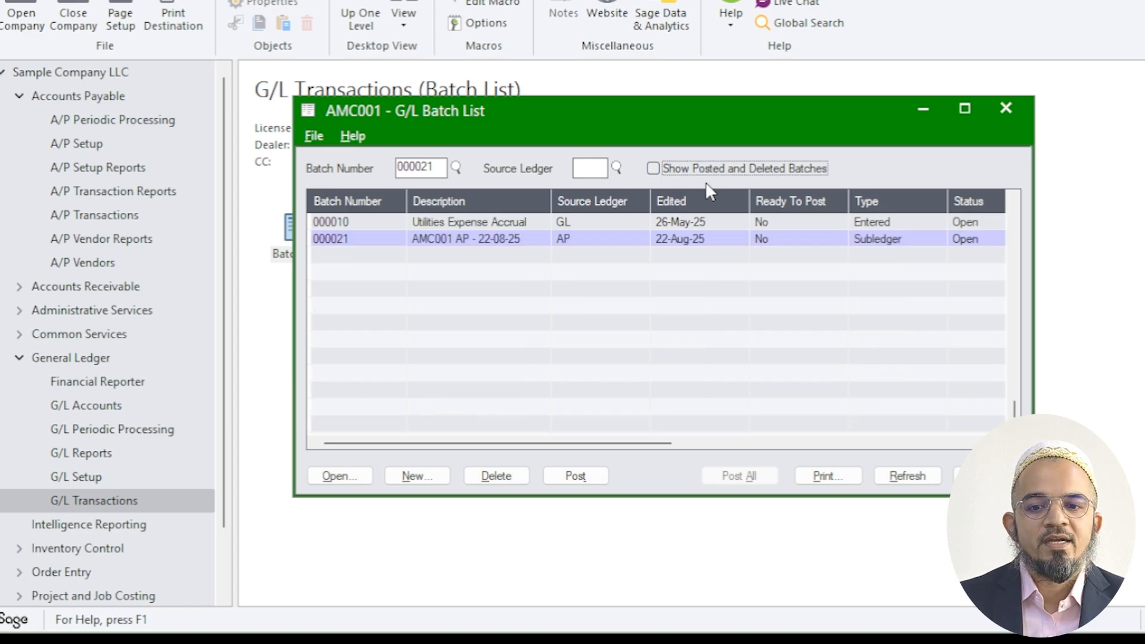
# Open G/L batch 000021 and review the accounts, debits and credits of its stationery expense journal entry
pyautogui.click(522, 238)
pyautogui.click(752, 240)
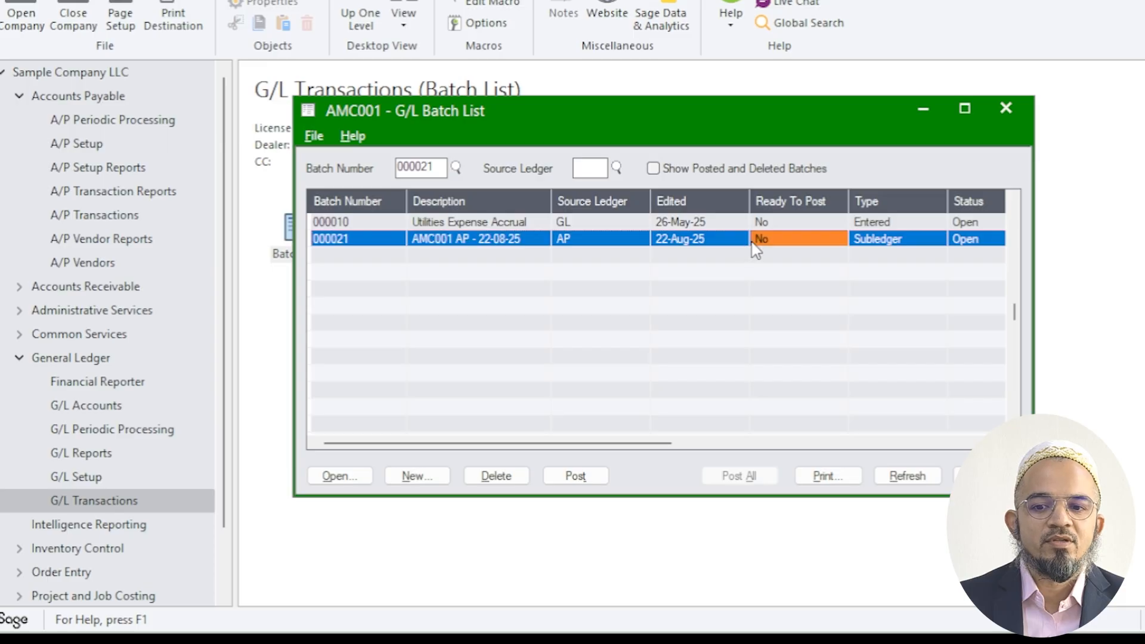
pyautogui.click(729, 242)
pyautogui.click(352, 481)
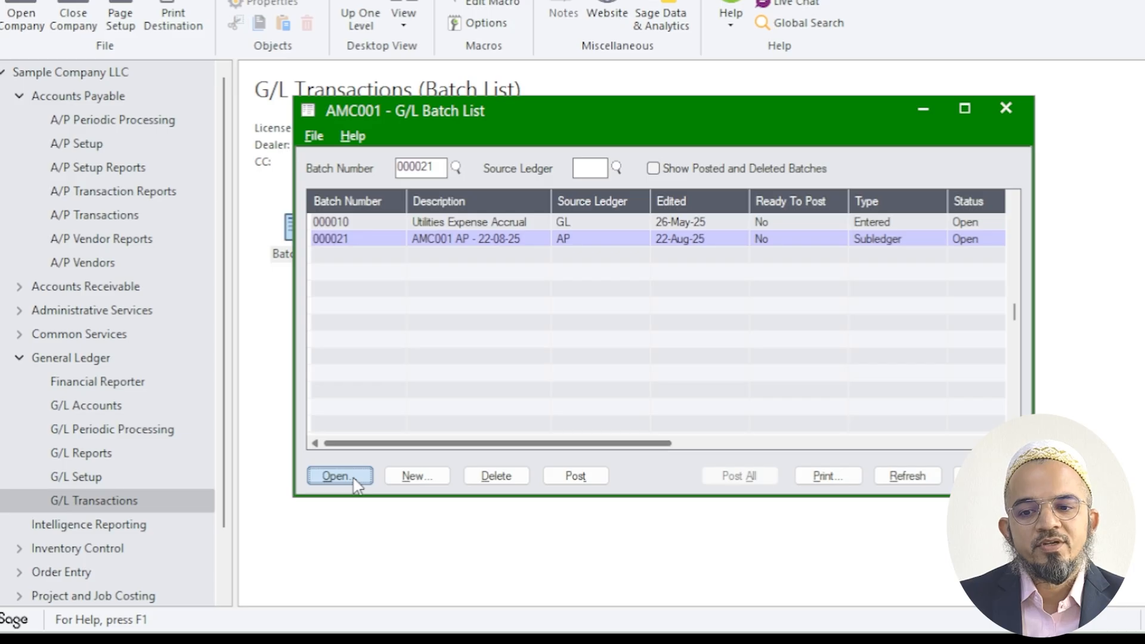
pyautogui.click(339, 476)
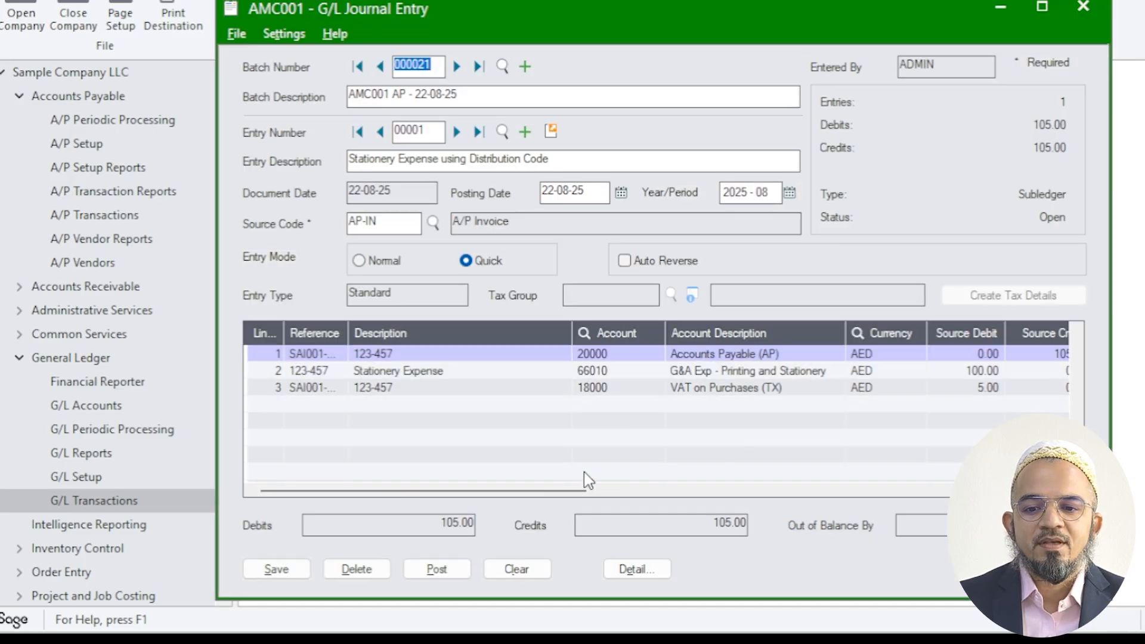
pyautogui.moveTo(560, 495); pyautogui.dragTo(626, 496)
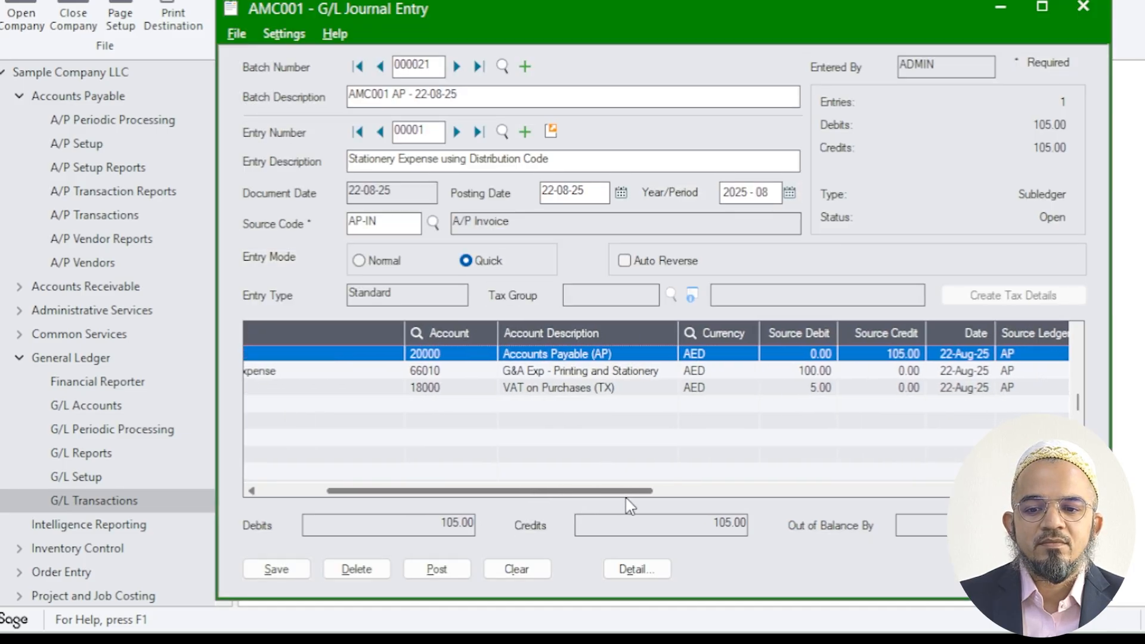
# Post G/L batch 000021, and close the journal entry and the batch list
pyautogui.click(439, 569)
pyautogui.click(745, 358)
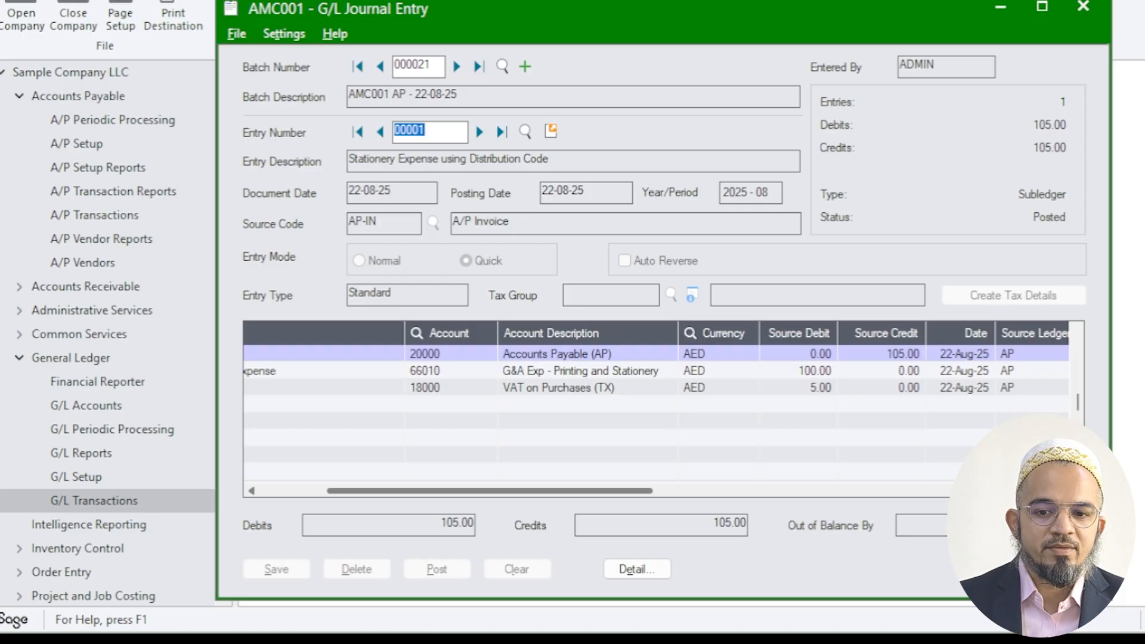
pyautogui.press('Escape')
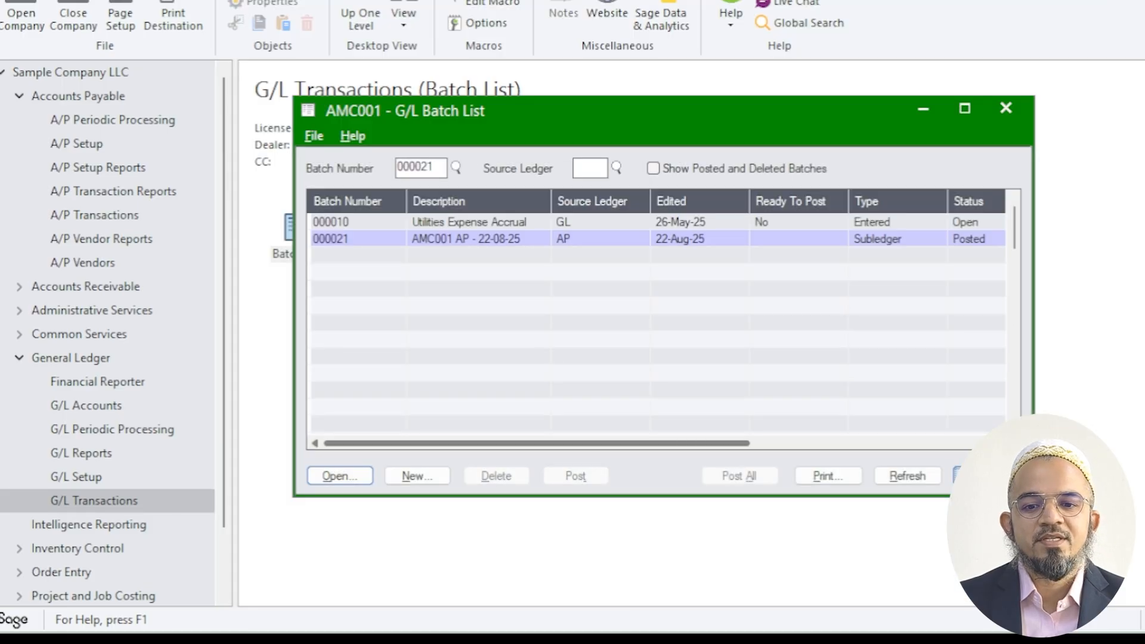
pyautogui.press('Escape')
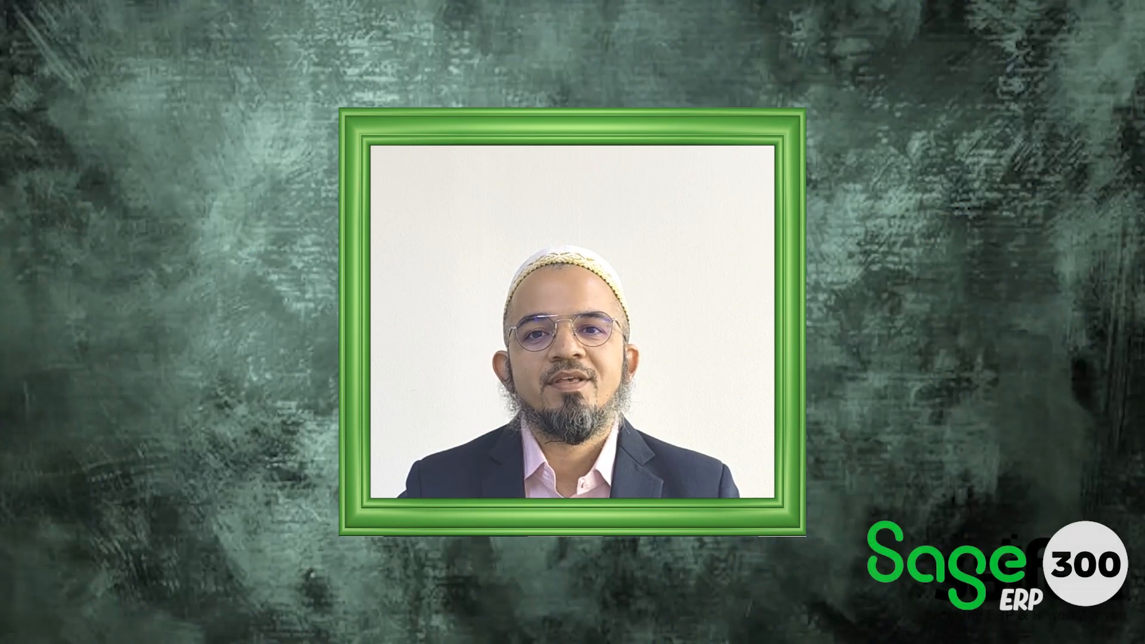